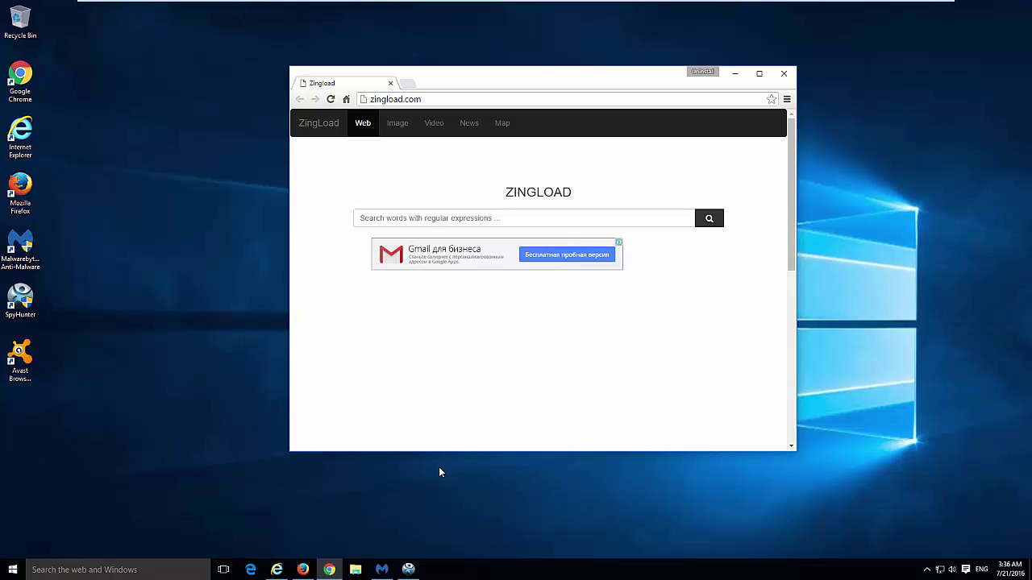
# - Inspect the zingload.com address, then close the Firefox Zingload window
pyautogui.click(425, 98)
pyautogui.click(385, 358)
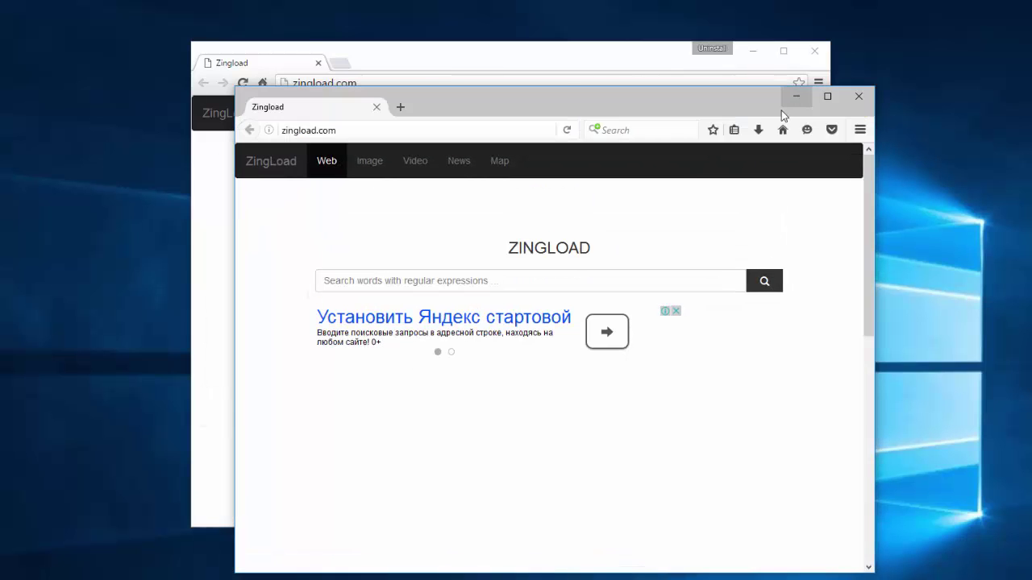
pyautogui.click(797, 100)
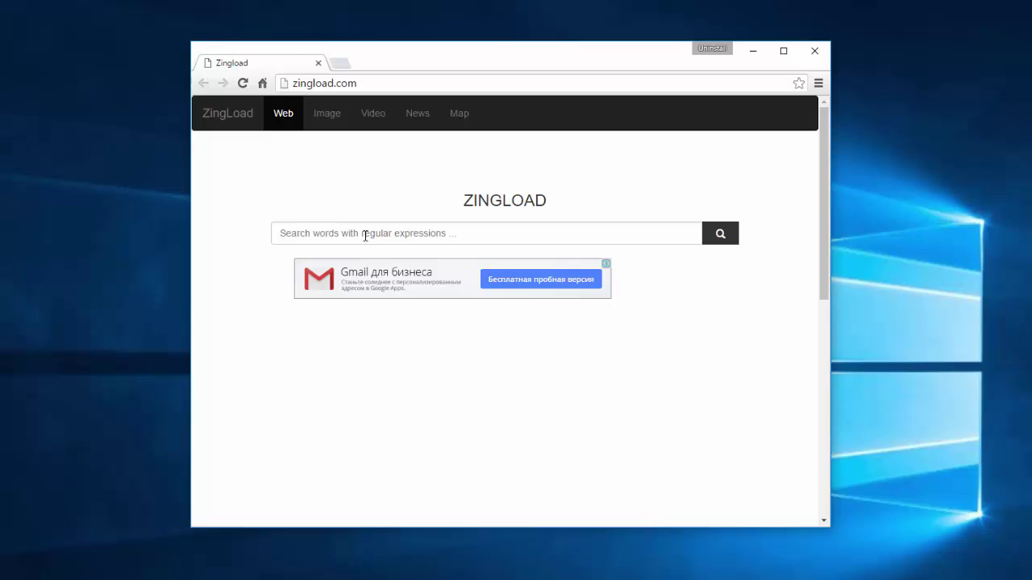
# - Search Zingload for 123, note the Google results, and go back to zingload.com
pyautogui.click(365, 236)
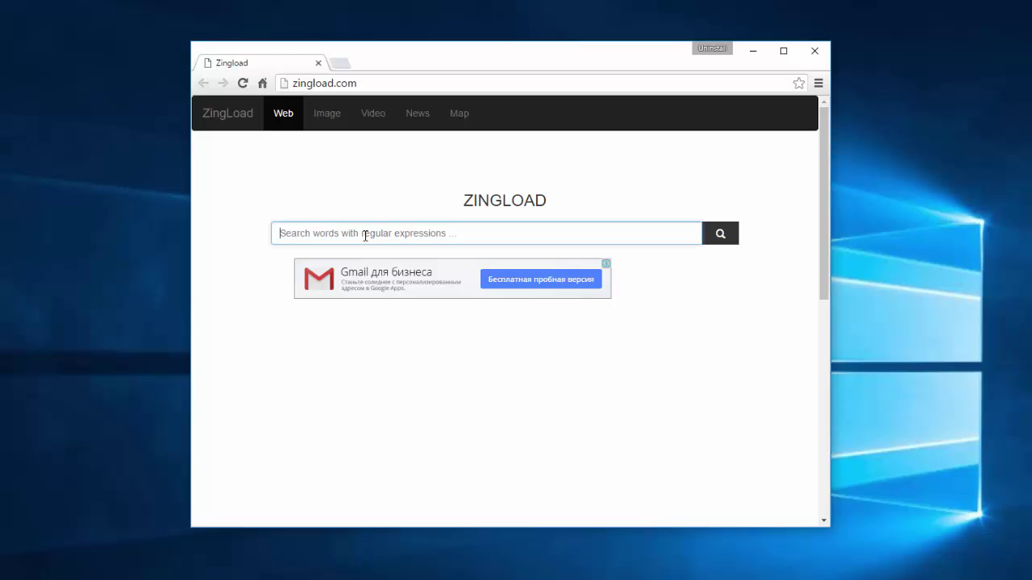
pyautogui.write('1')
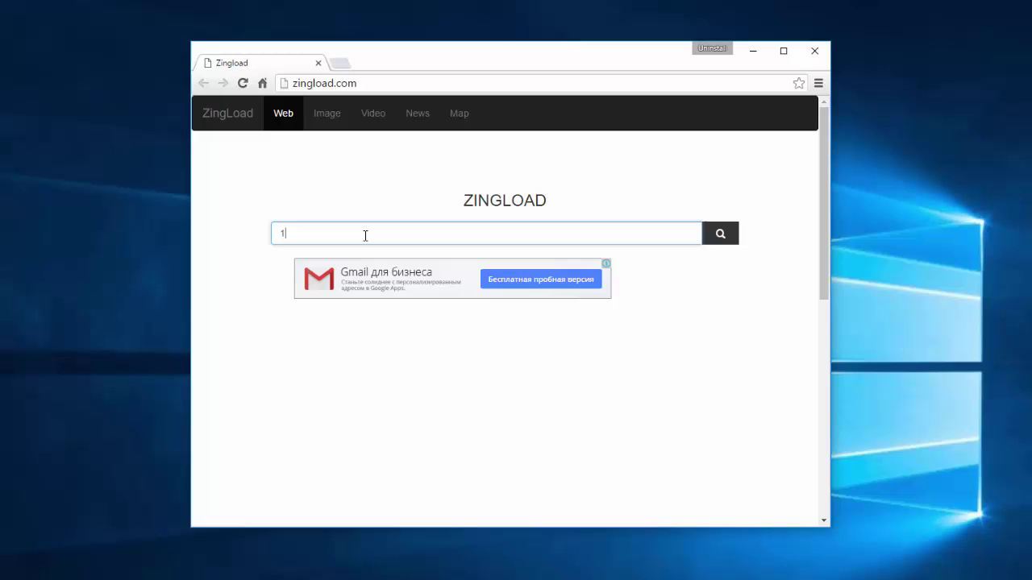
pyautogui.write('23')
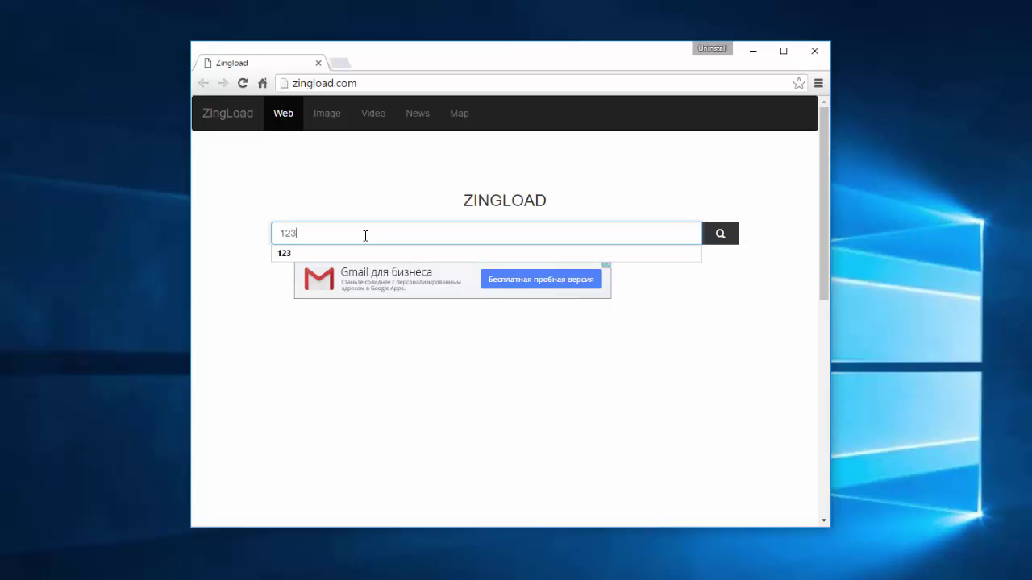
pyautogui.press('Return')
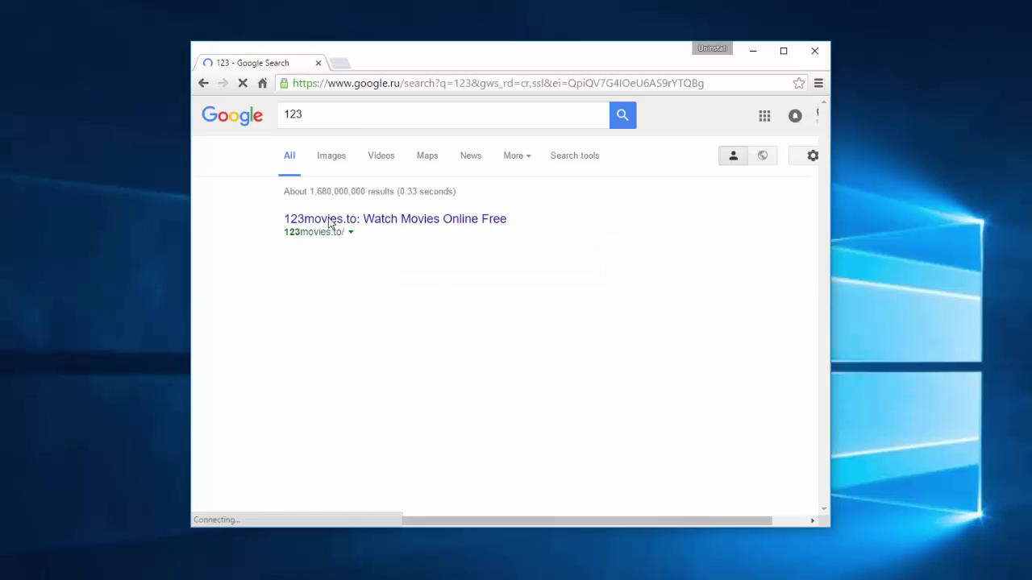
pyautogui.click(364, 116)
pyautogui.press('BackSpace')
pyautogui.press('BackSpace')
pyautogui.press('BackSpace')
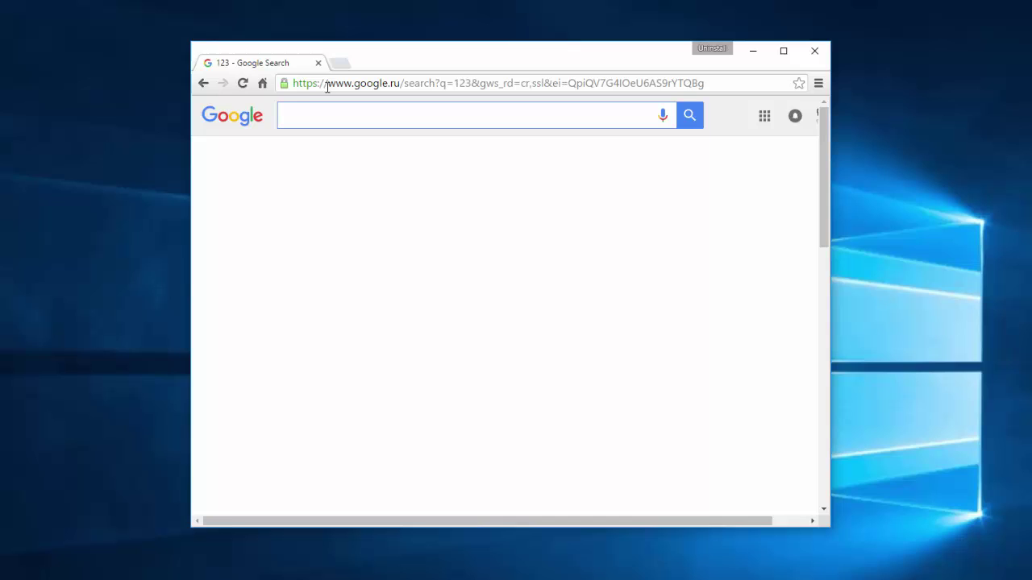
pyautogui.click(204, 83)
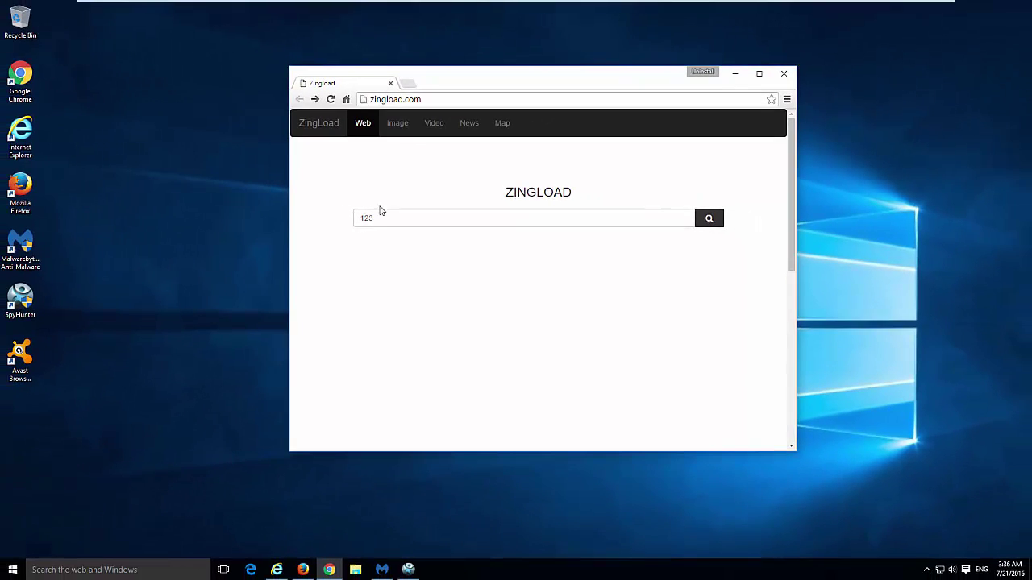
# - Clear the Zingload search box and close the Chrome, Firefox and Internet Explorer windows
pyautogui.press('BackSpace')
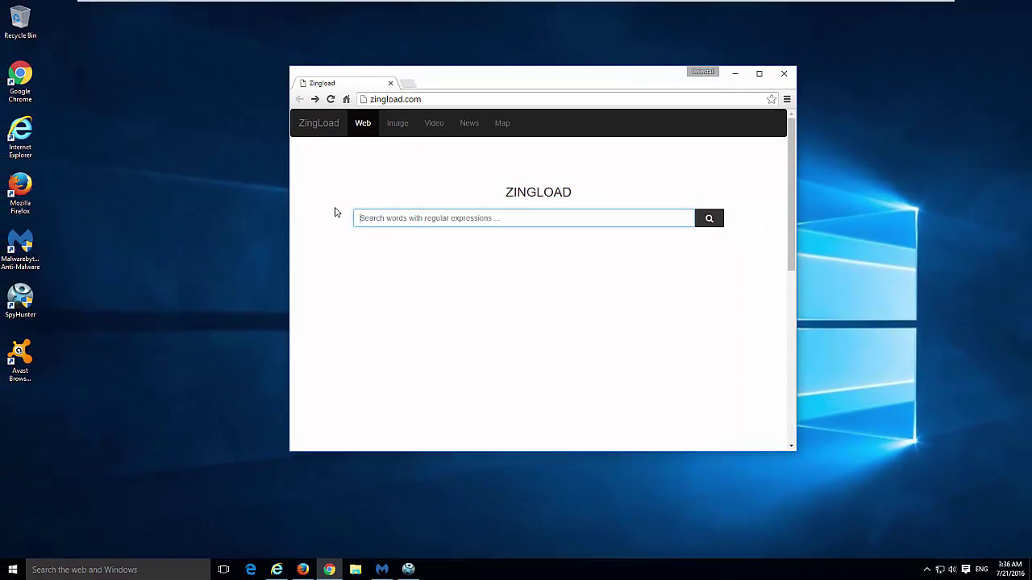
pyautogui.click(419, 216)
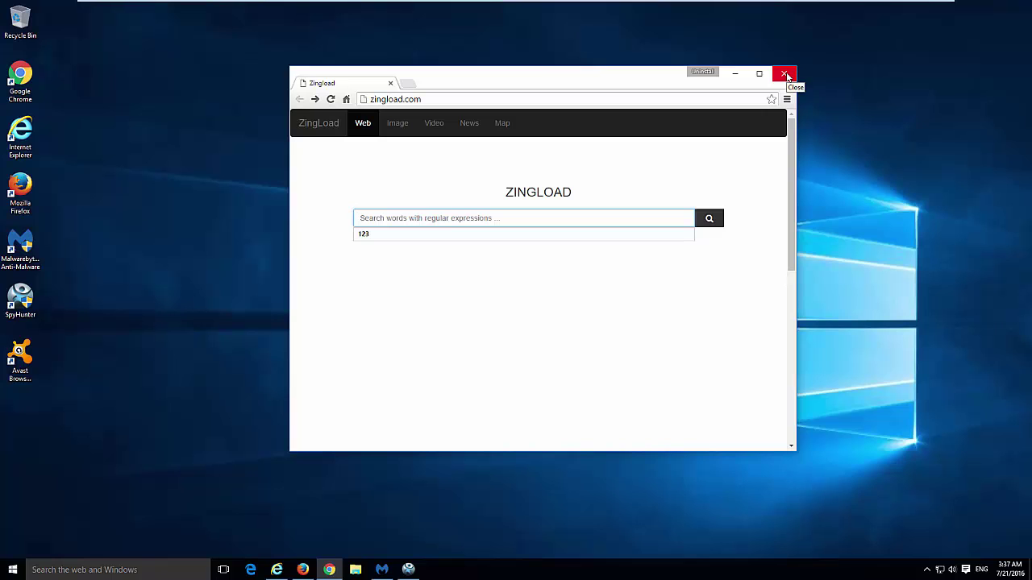
pyautogui.click(786, 75)
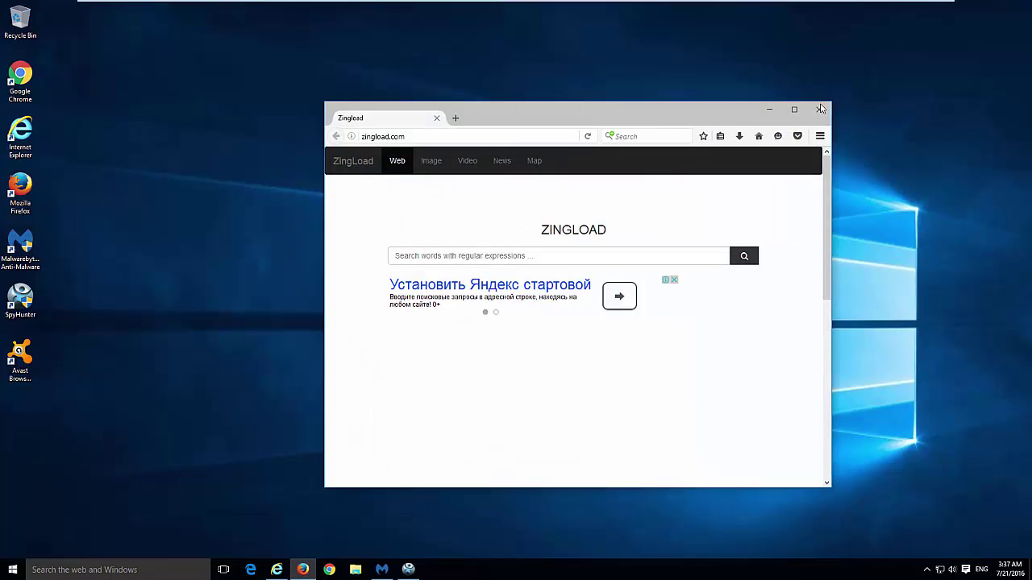
pyautogui.click(820, 108)
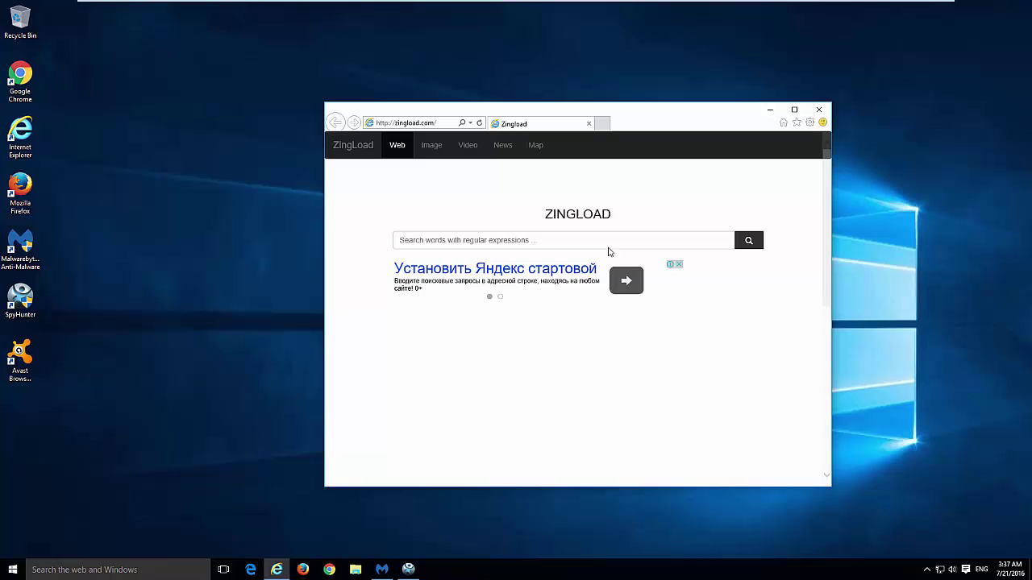
pyautogui.click(820, 110)
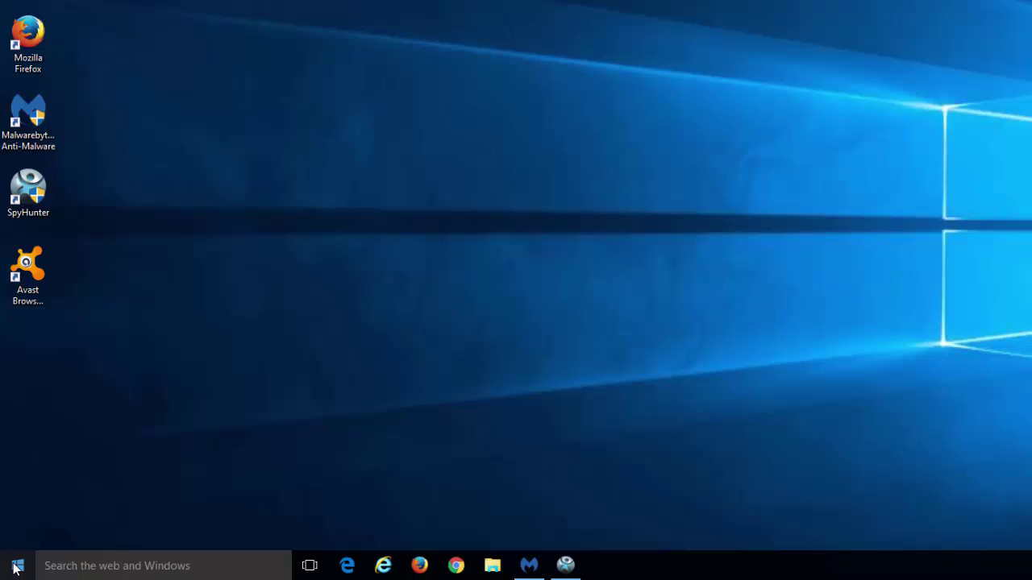
# - Open Programs and Features from the Start menu, browse the entries, and sort by Installed On
pyautogui.rightClick(16, 568)
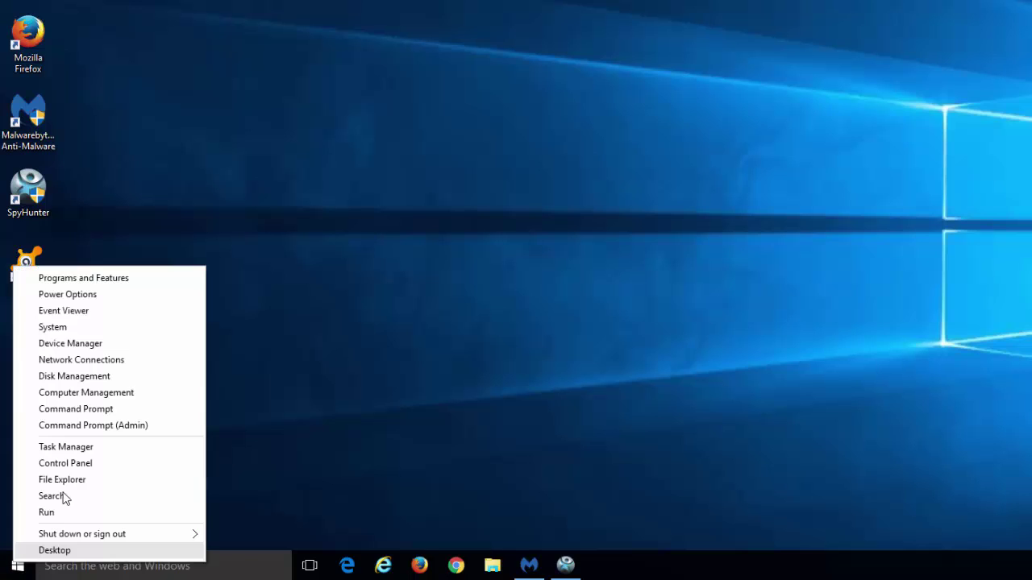
pyautogui.click(102, 280)
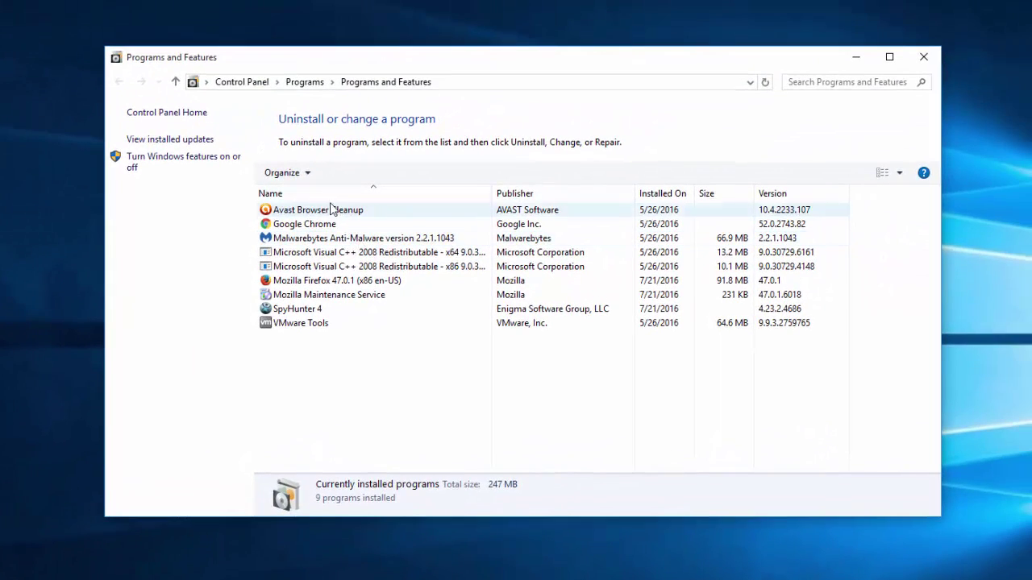
pyautogui.click(336, 207)
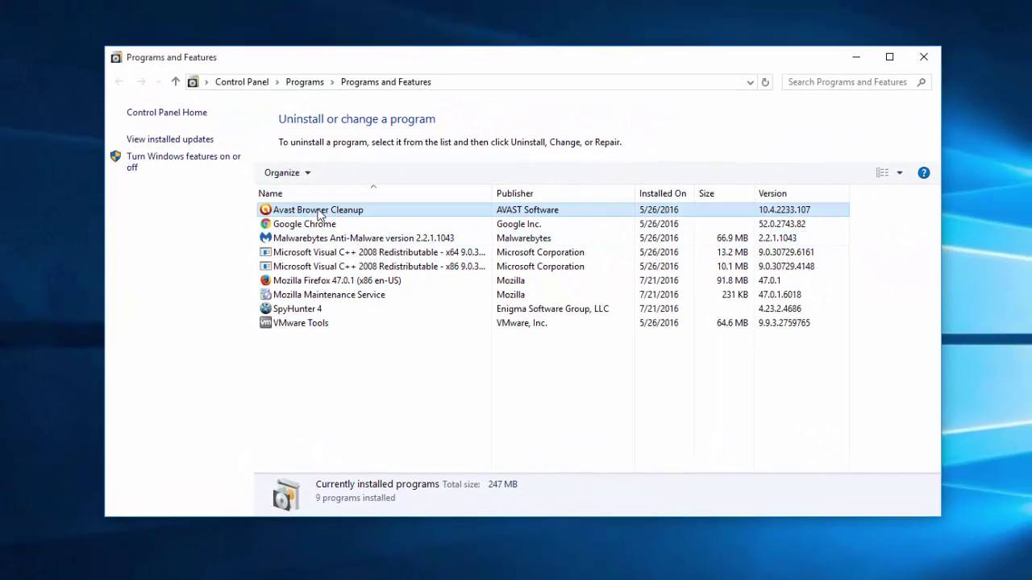
pyautogui.click(326, 224)
pyautogui.click(326, 252)
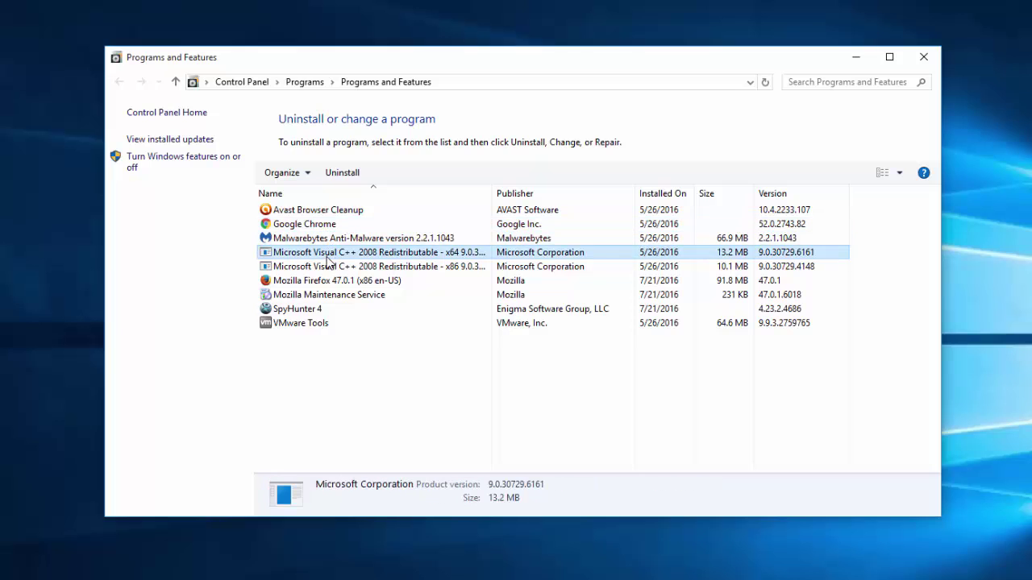
pyautogui.click(325, 267)
pyautogui.click(306, 308)
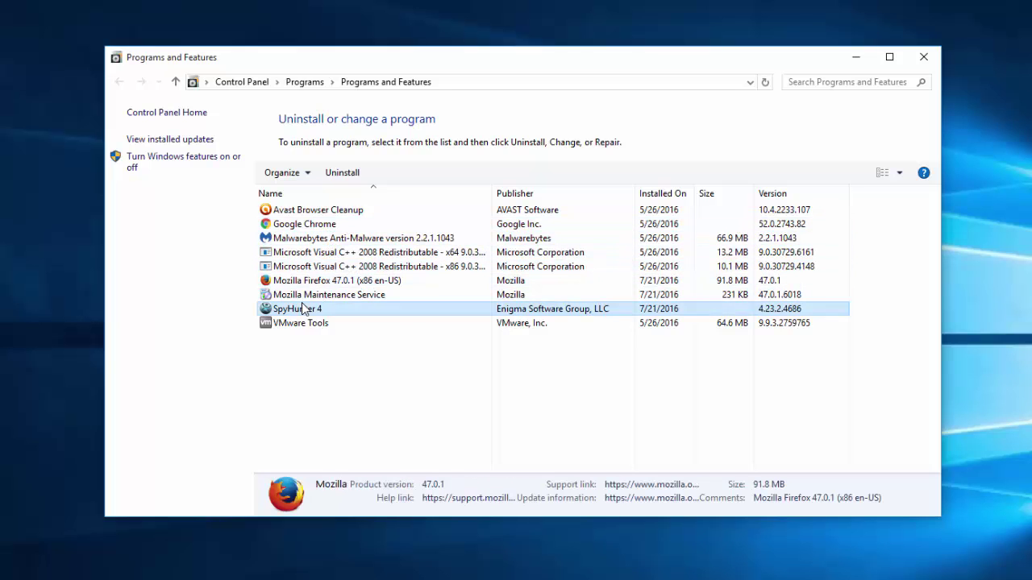
pyautogui.click(300, 323)
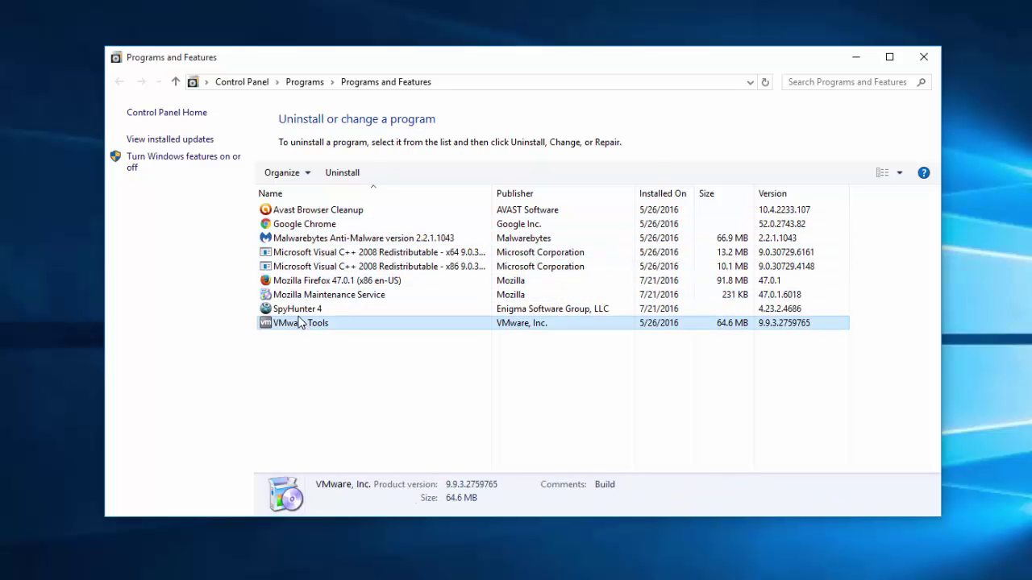
pyautogui.click(661, 194)
pyautogui.moveTo(657, 193)
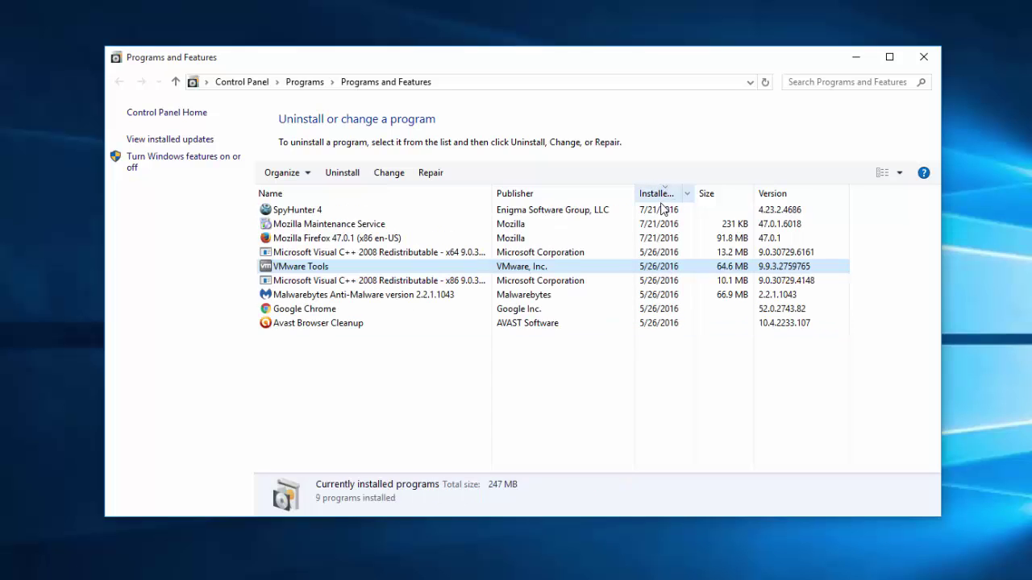
# - Re-sort by name and install date, check SpyHunter 4, Mozilla and VMware entries, then close
pyautogui.click(651, 211)
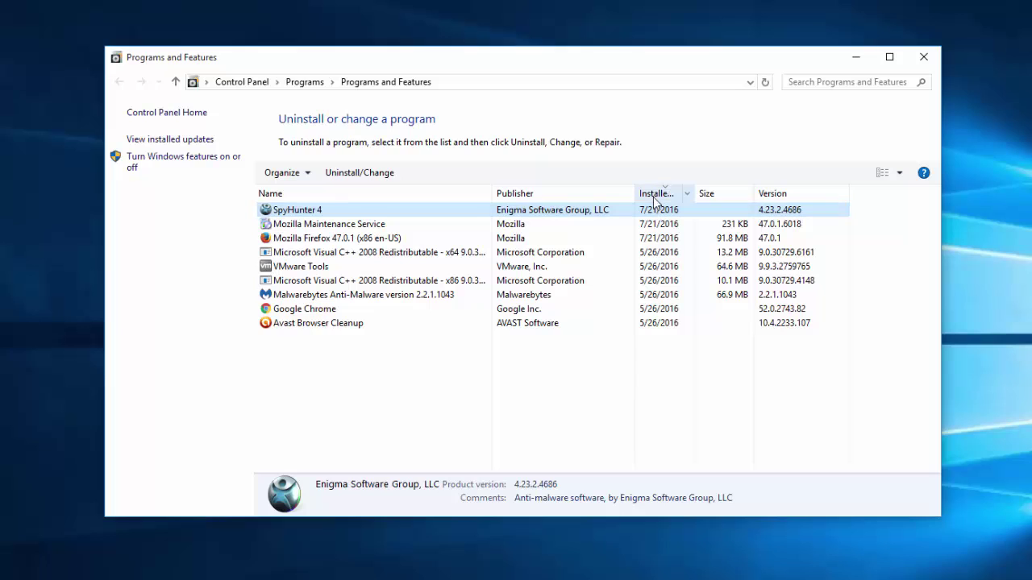
pyautogui.click(294, 194)
pyautogui.click(310, 314)
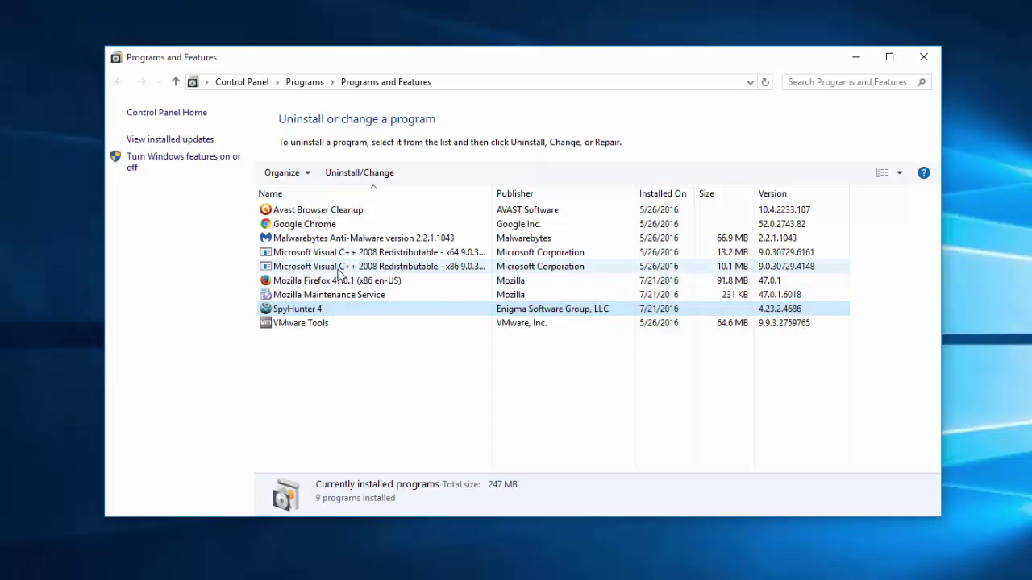
pyautogui.click(667, 199)
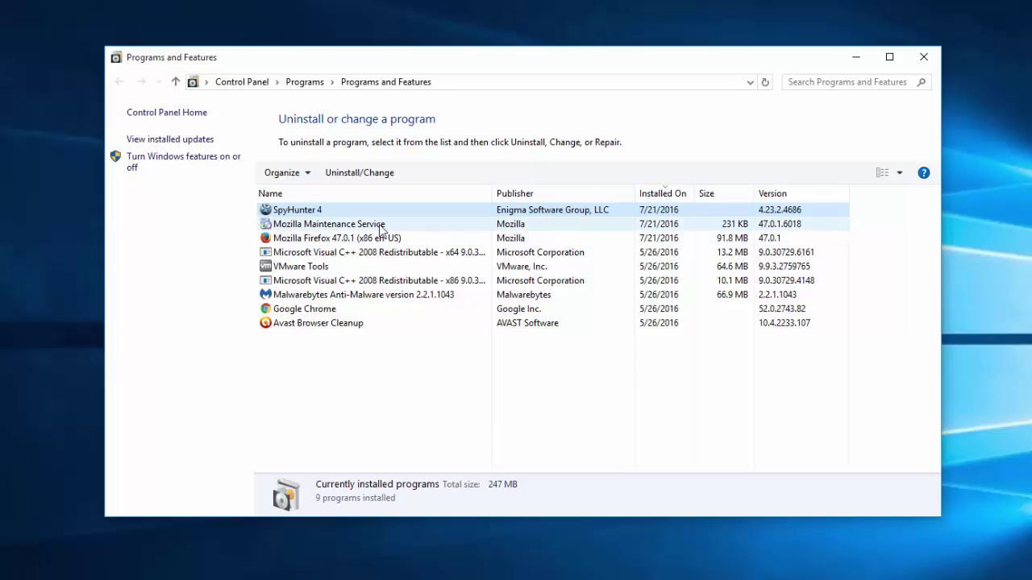
pyautogui.click(330, 224)
pyautogui.click(328, 238)
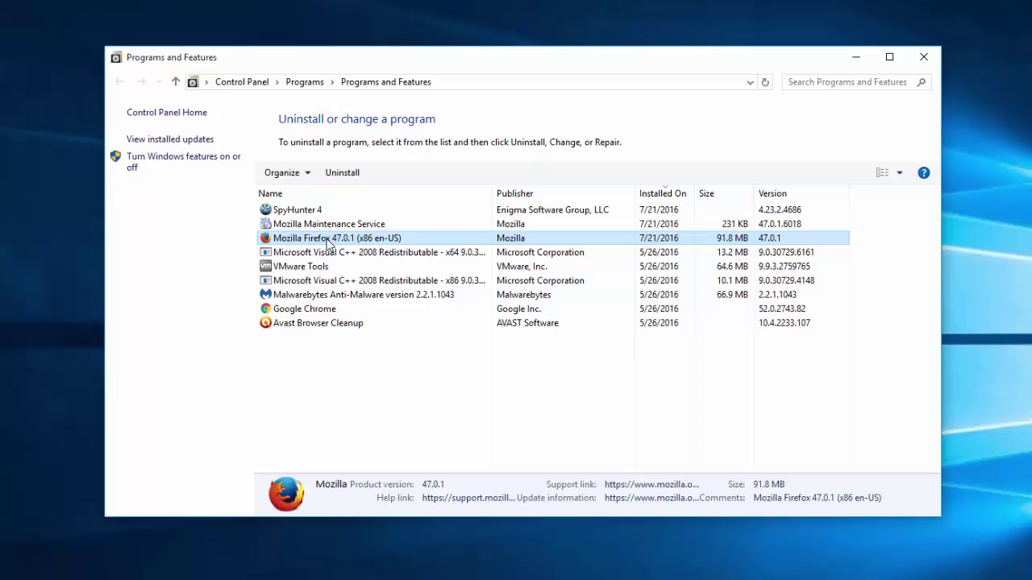
pyautogui.click(322, 266)
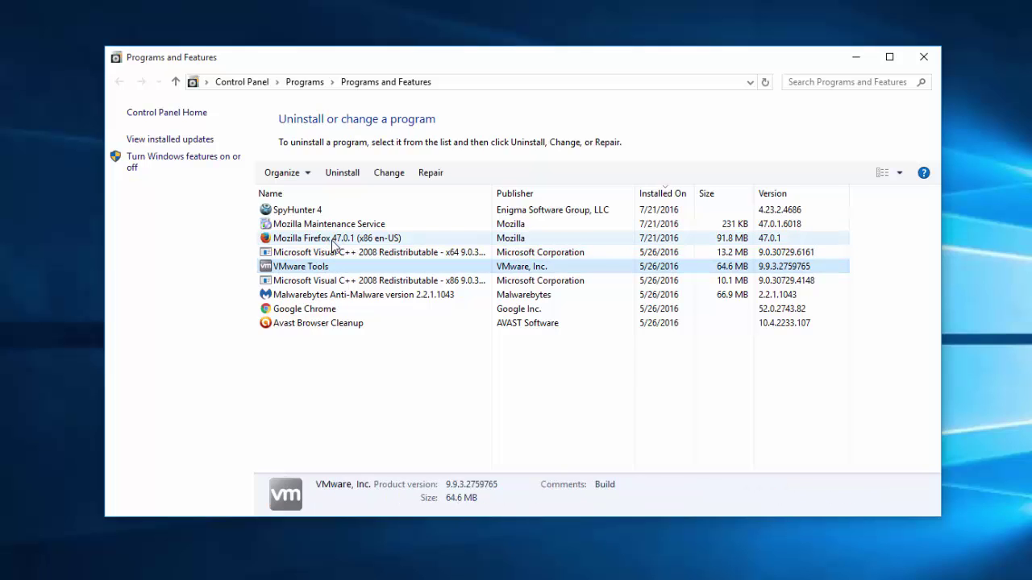
pyautogui.click(923, 57)
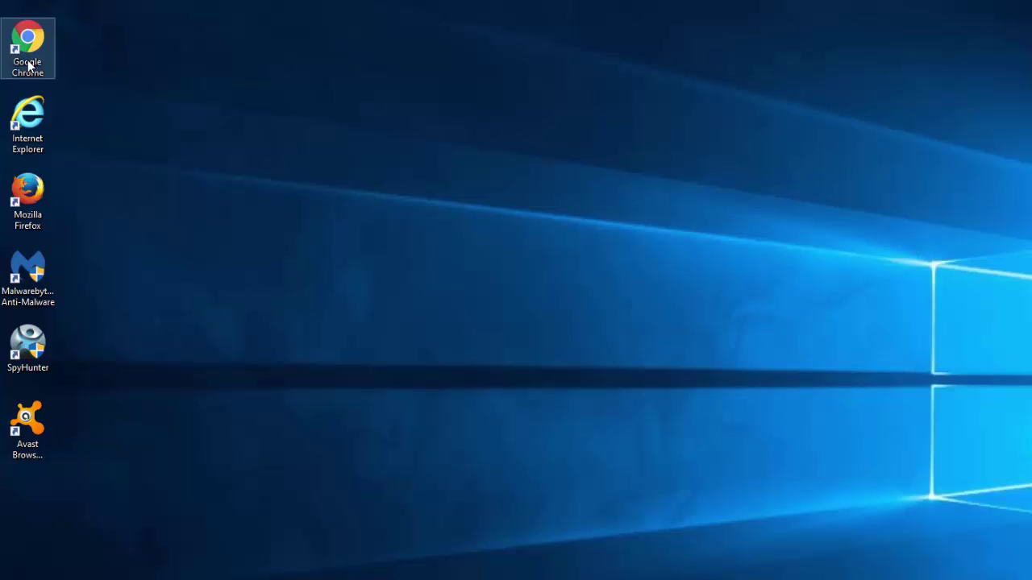
# - Show the context menu of the Google Chrome desktop shortcut
pyautogui.rightClick(29, 64)
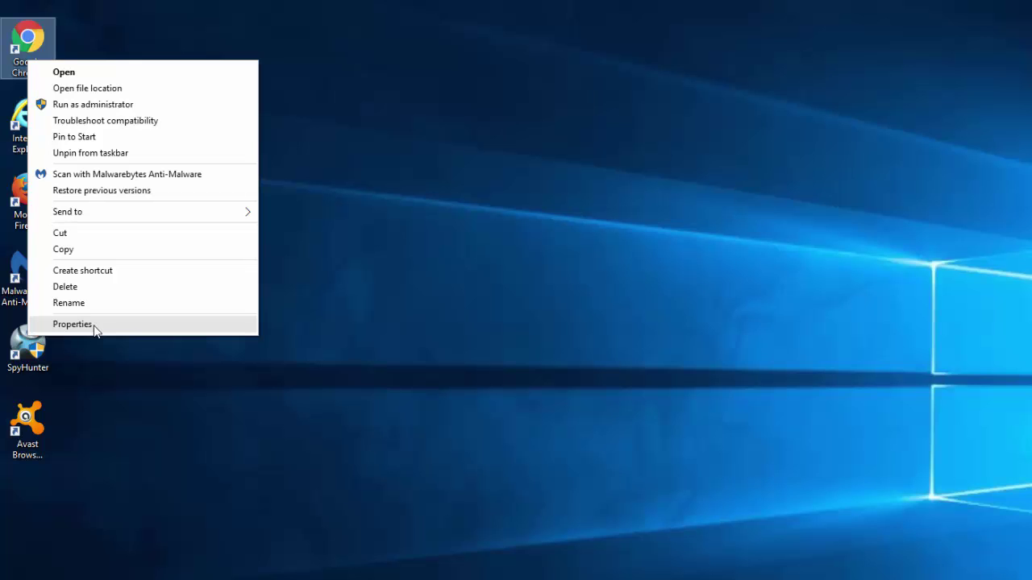
pyautogui.click(94, 326)
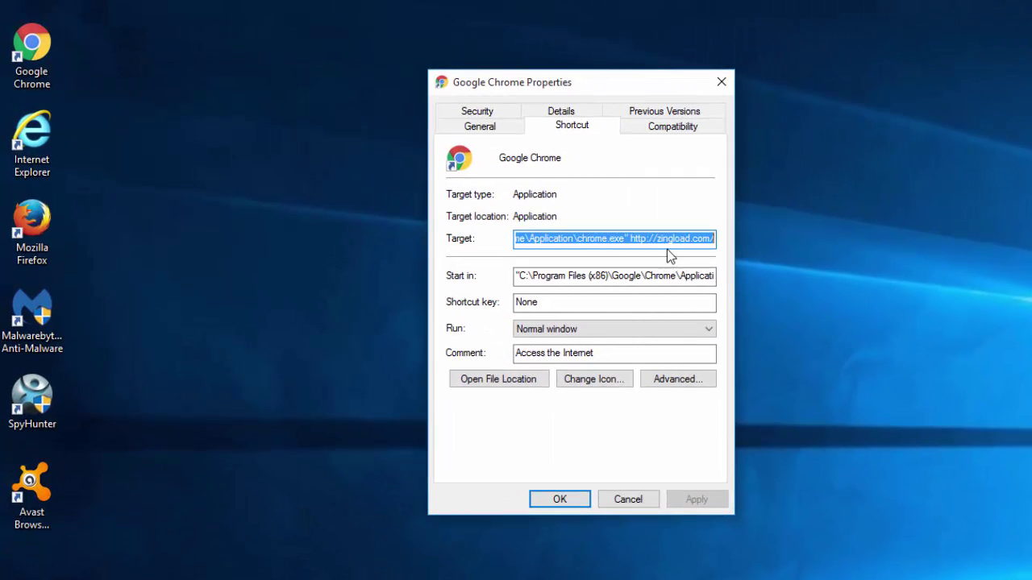
pyautogui.moveTo(628, 239); pyautogui.dragTo(723, 239)
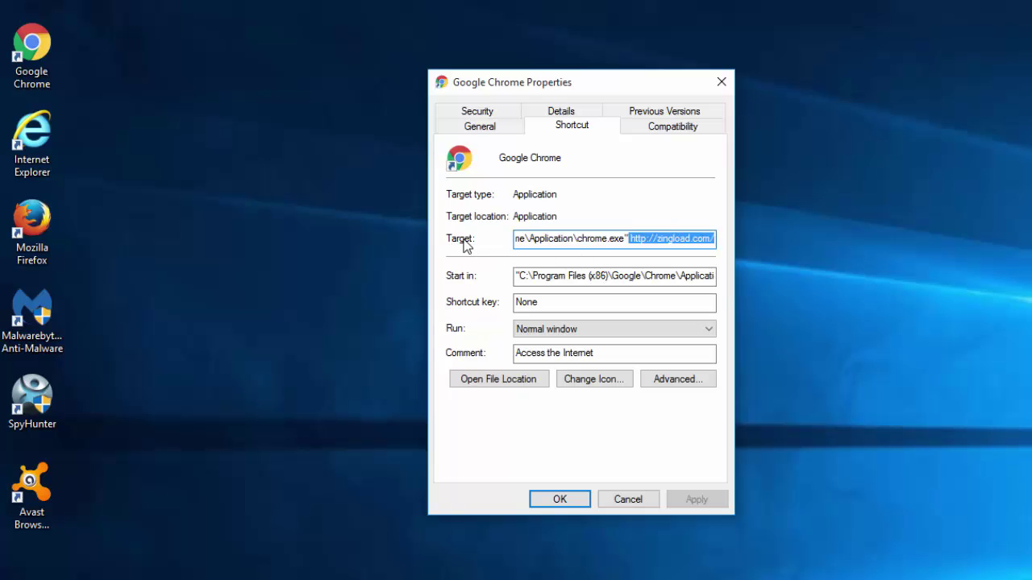
pyautogui.click(594, 240)
pyautogui.moveTo(622, 239); pyautogui.dragTo(577, 239)
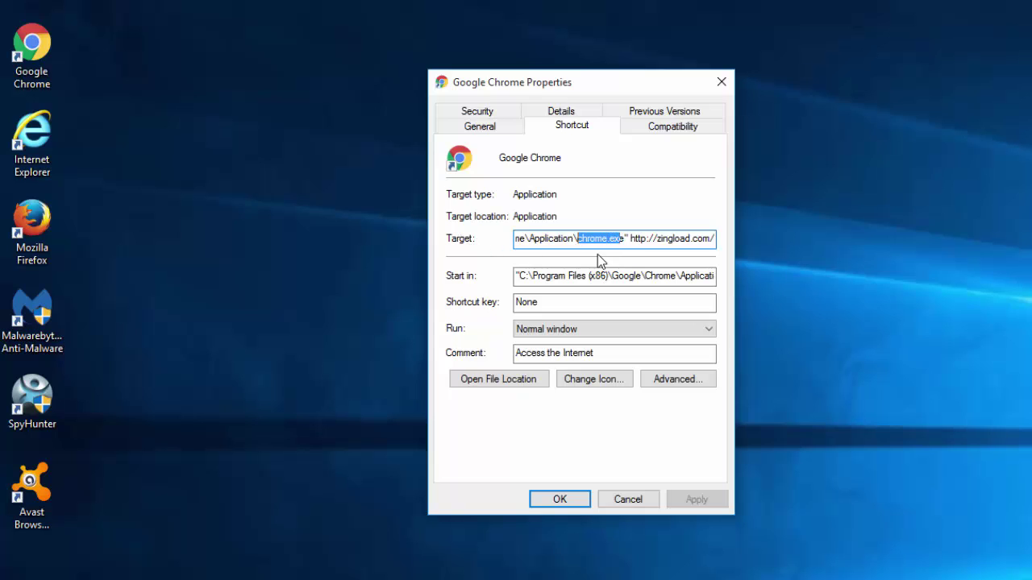
pyautogui.click(628, 239)
pyautogui.moveTo(628, 238)
pyautogui.mouseDown()
pyautogui.moveTo(462, 237)
pyautogui.moveTo(779, 256)
pyautogui.mouseUp()
pyautogui.click(658, 239)
pyautogui.moveTo(628, 239); pyautogui.dragTo(746, 238)
pyautogui.press('Delete')
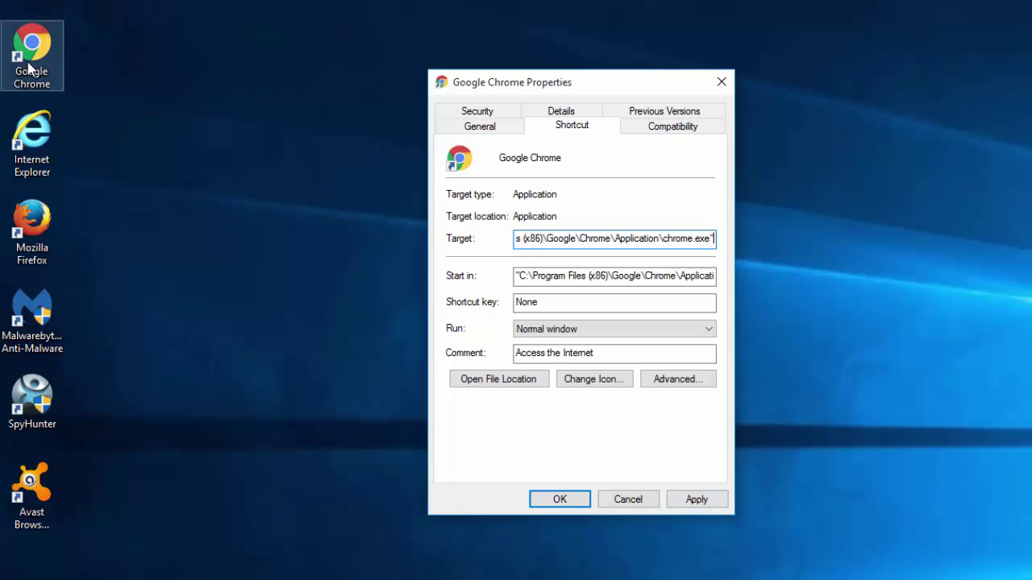
pyautogui.click(698, 505)
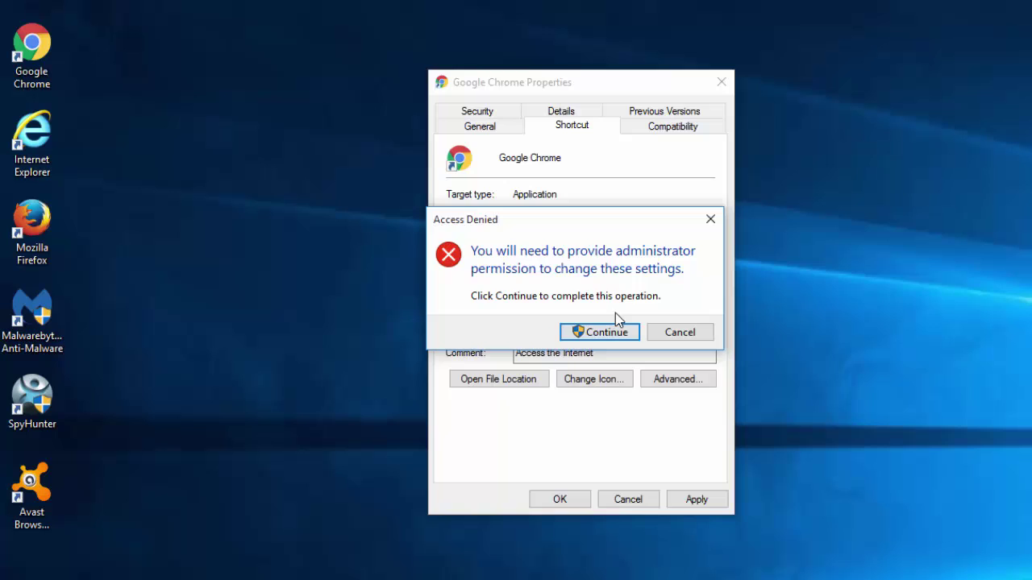
pyautogui.click(610, 331)
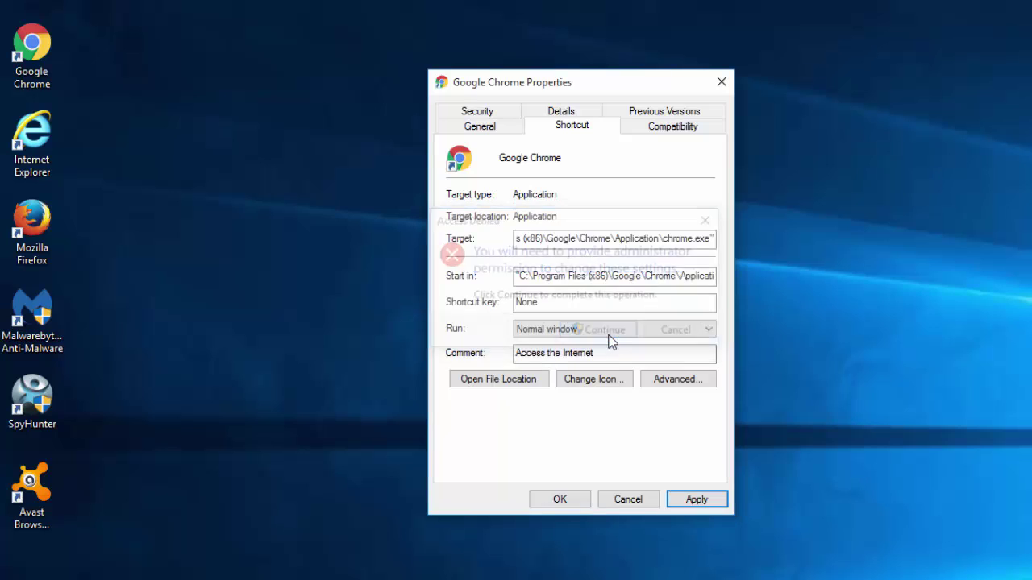
pyautogui.click(568, 501)
# - Remove the zingload address from the Internet Explorer shortcut's Target and save it
pyautogui.rightClick(41, 133)
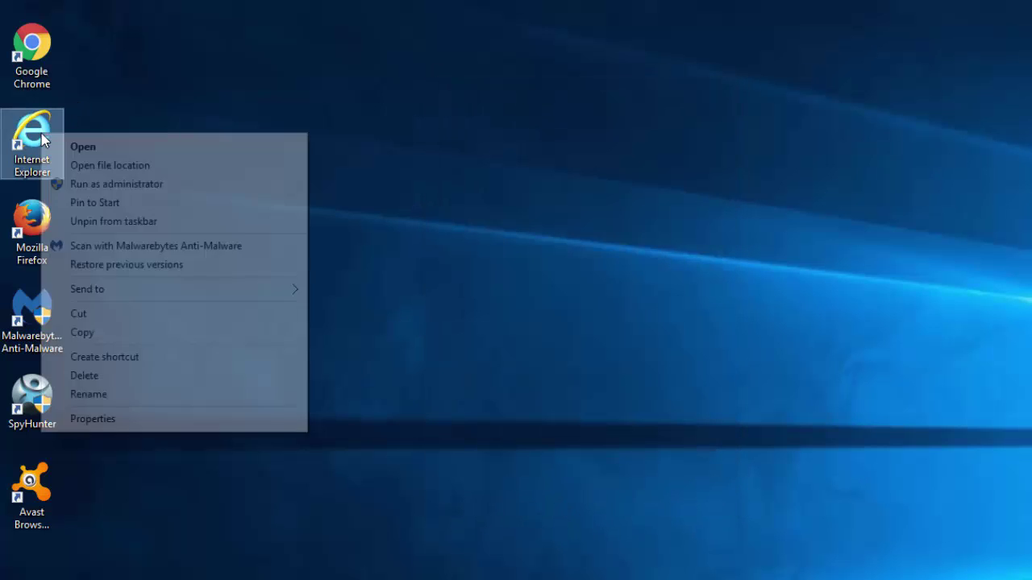
pyautogui.click(123, 432)
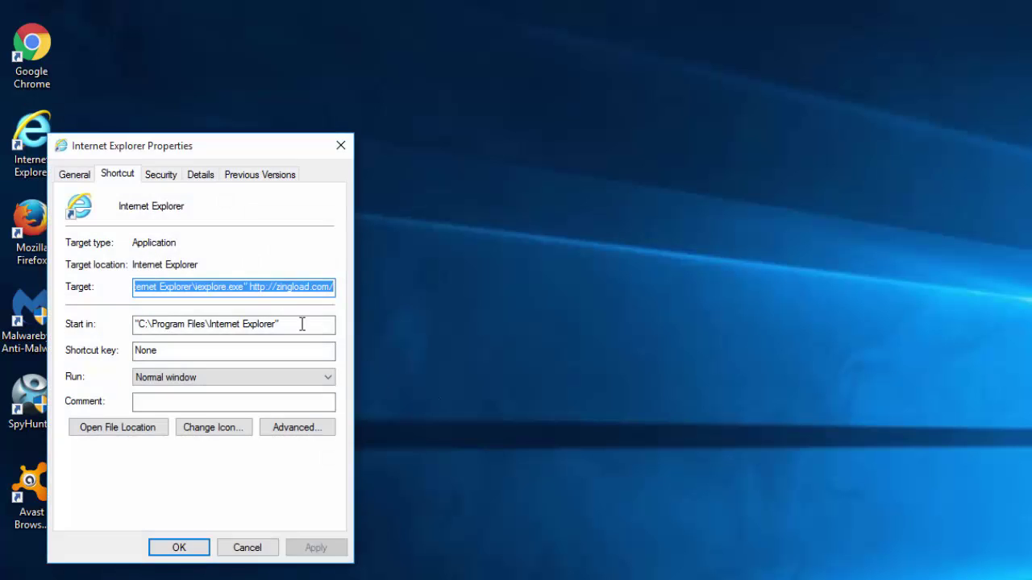
pyautogui.moveTo(254, 287); pyautogui.dragTo(310, 287)
pyautogui.press('Delete')
pyautogui.press('Delete')
pyautogui.press('Delete')
pyautogui.press('BackSpace')
pyautogui.press('BackSpace')
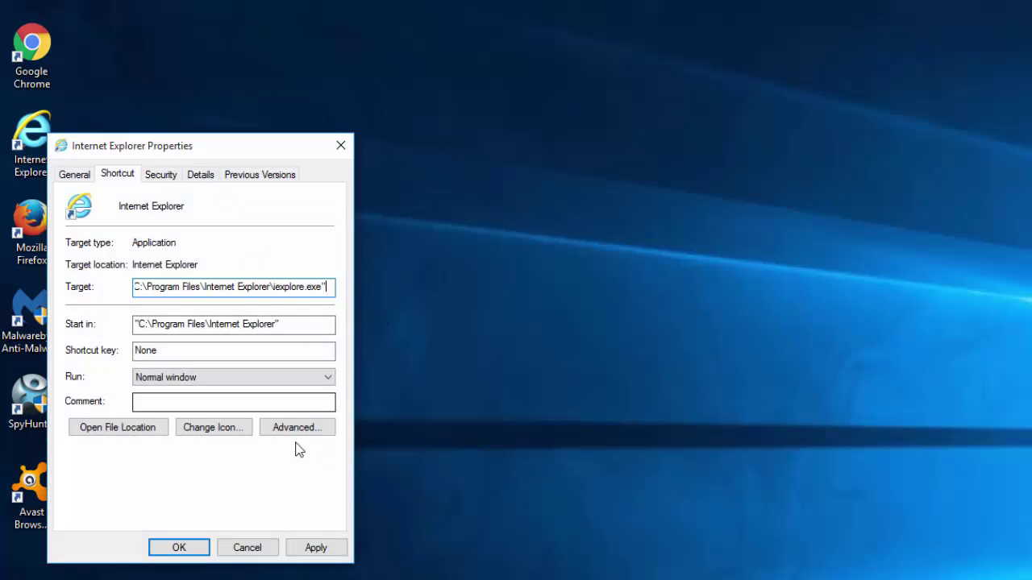
pyautogui.click(314, 546)
pyautogui.click(199, 549)
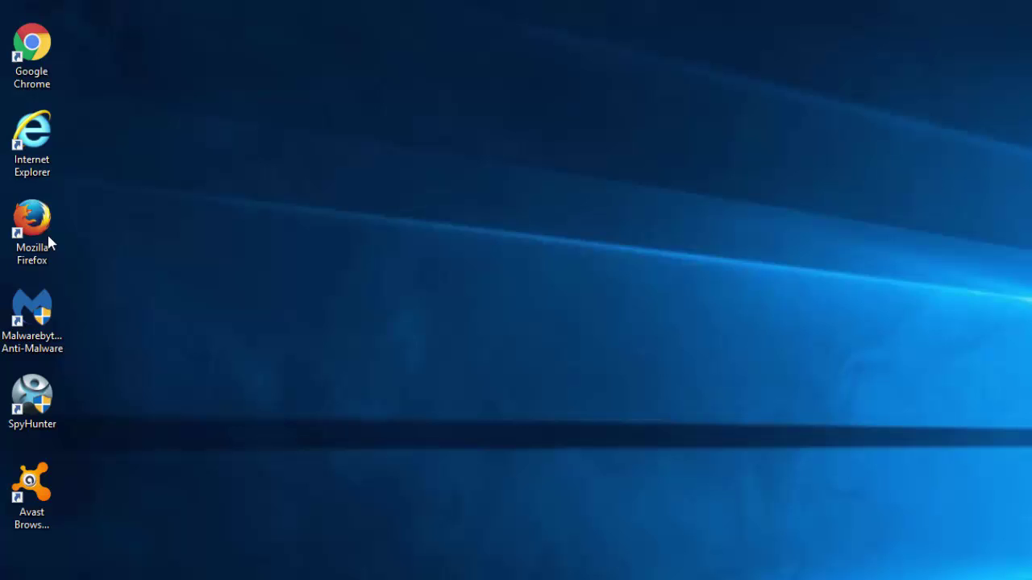
# - Remove the zingload address from the Firefox shortcut's Target and save with administrator permission
pyautogui.rightClick(46, 234)
pyautogui.click(89, 508)
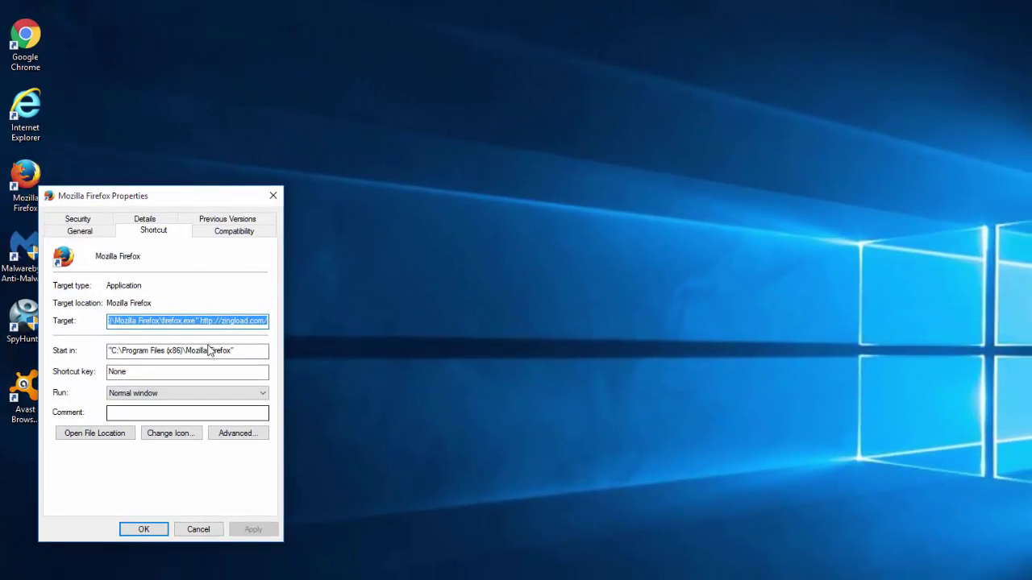
pyautogui.click(218, 321)
pyautogui.moveTo(199, 321); pyautogui.dragTo(302, 321)
pyautogui.press('Delete')
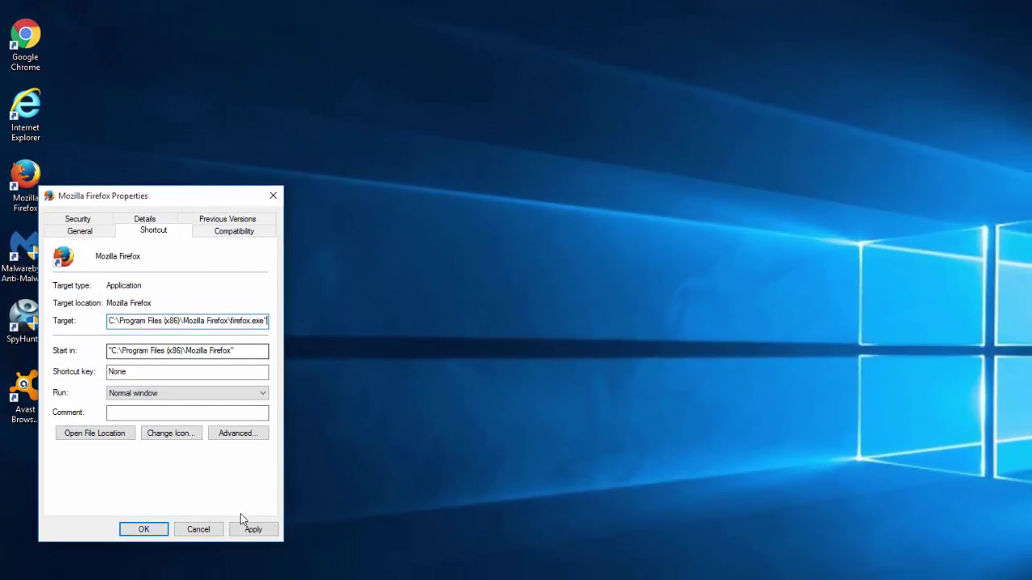
pyautogui.click(143, 529)
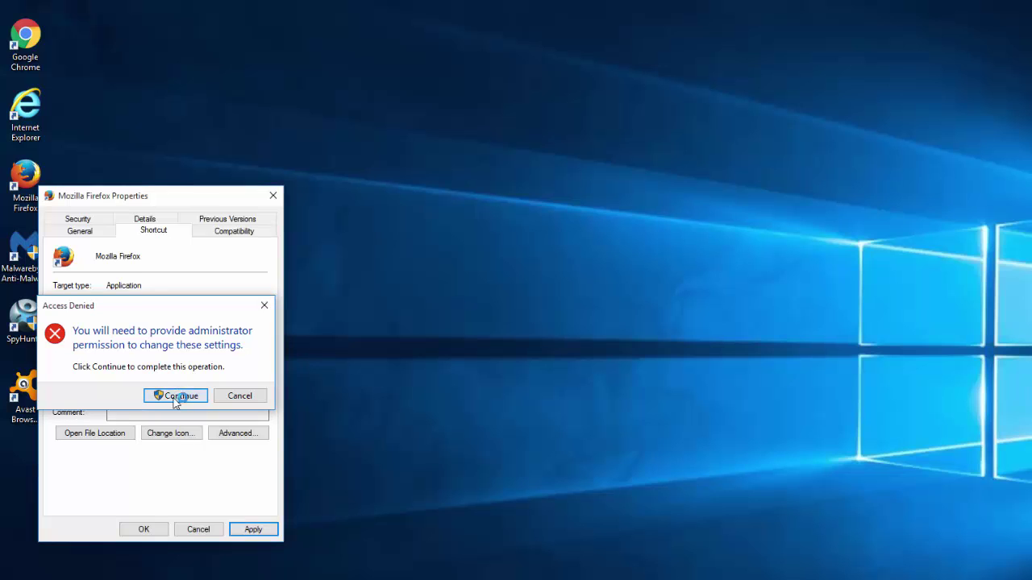
pyautogui.click(177, 396)
pyautogui.click(144, 530)
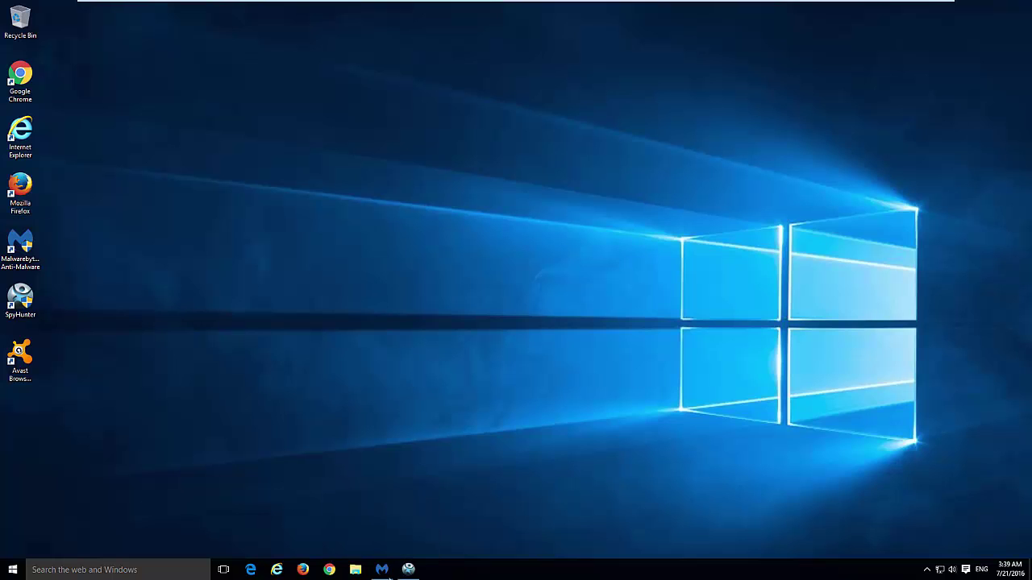
# - Restore SpyHunter 4, expand the Zingload threat details including prefs.js, and fix all five threats
pyautogui.click(409, 570)
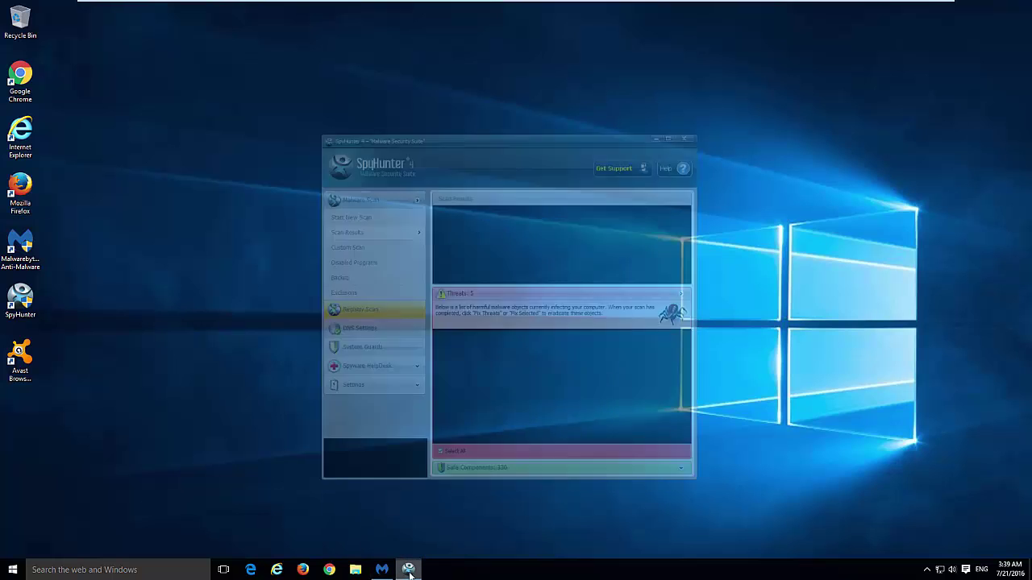
pyautogui.moveTo(490, 68); pyautogui.dragTo(524, 39)
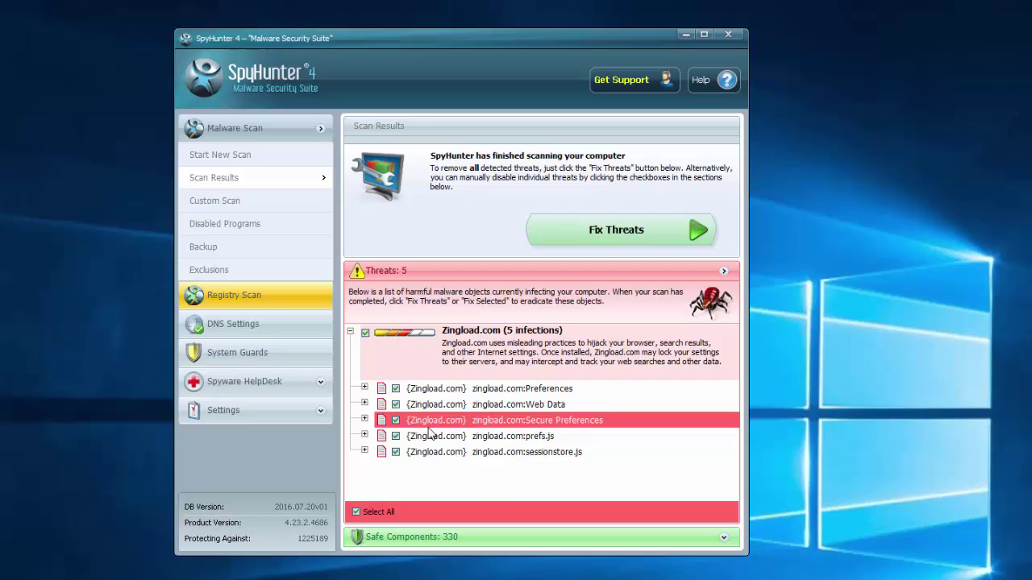
pyautogui.click(364, 417)
pyautogui.click(364, 386)
pyautogui.scroll(-1, 401, 416)
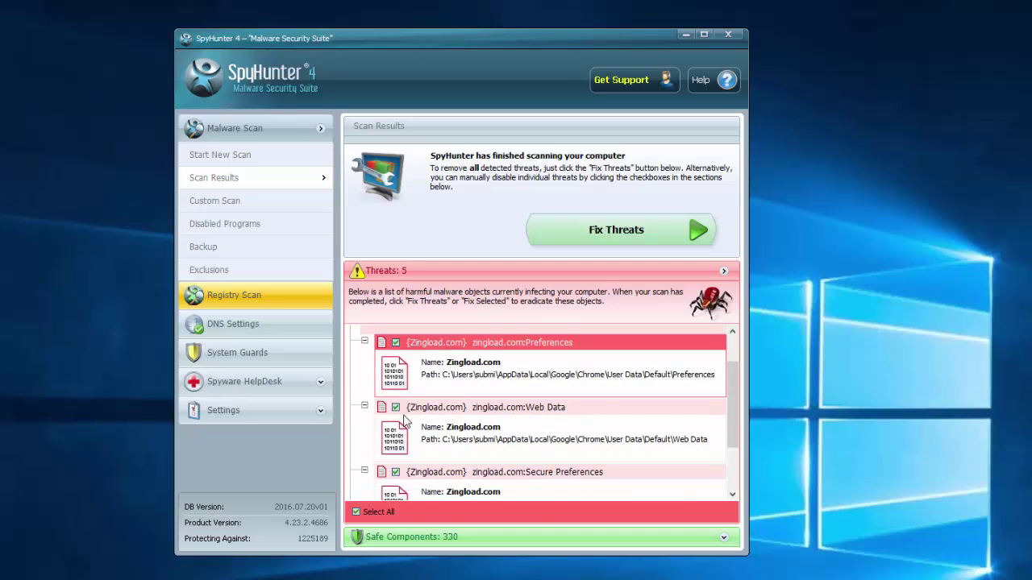
pyautogui.scroll(-1, 403, 420)
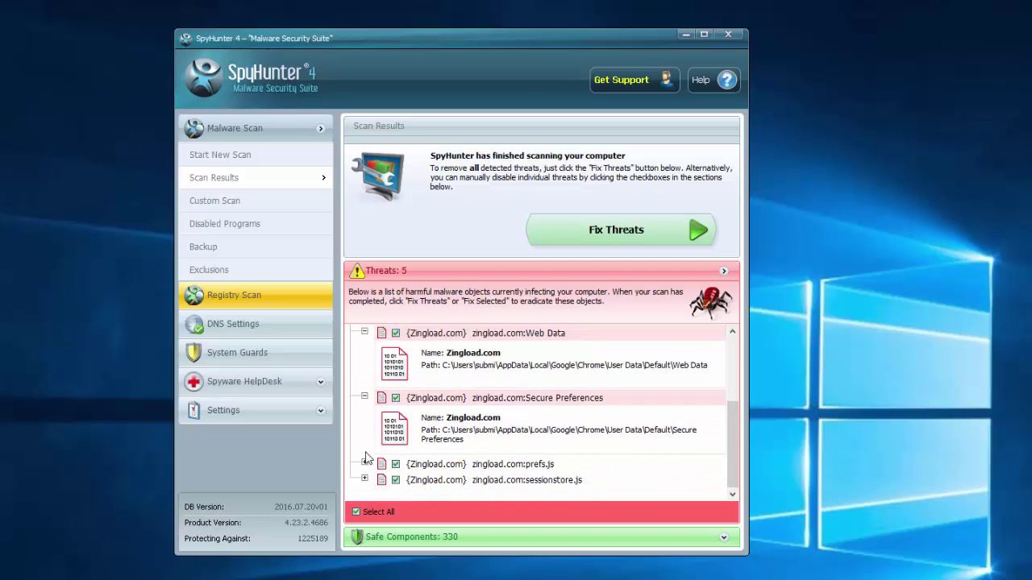
pyautogui.click(364, 463)
pyautogui.scroll(-1, 367, 475)
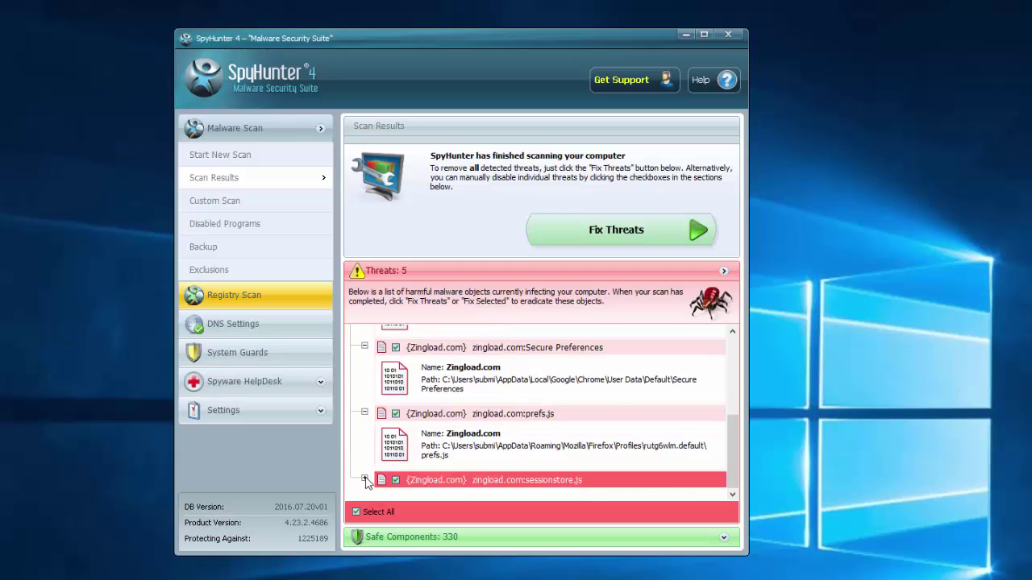
pyautogui.scroll(6, 532, 411)
pyautogui.click(608, 238)
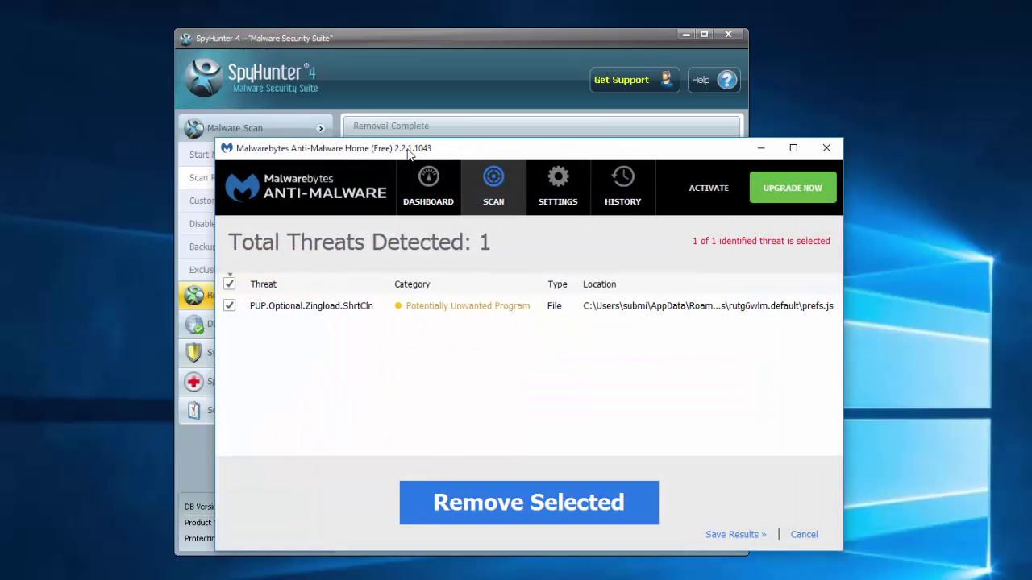
# - Remove the selected Zingload threat in Malwarebytes, answer No to restarting, and click Finish
pyautogui.moveTo(409, 154); pyautogui.dragTo(360, 142)
pyautogui.click(685, 35)
pyautogui.hotkey('alt', 'Tab')
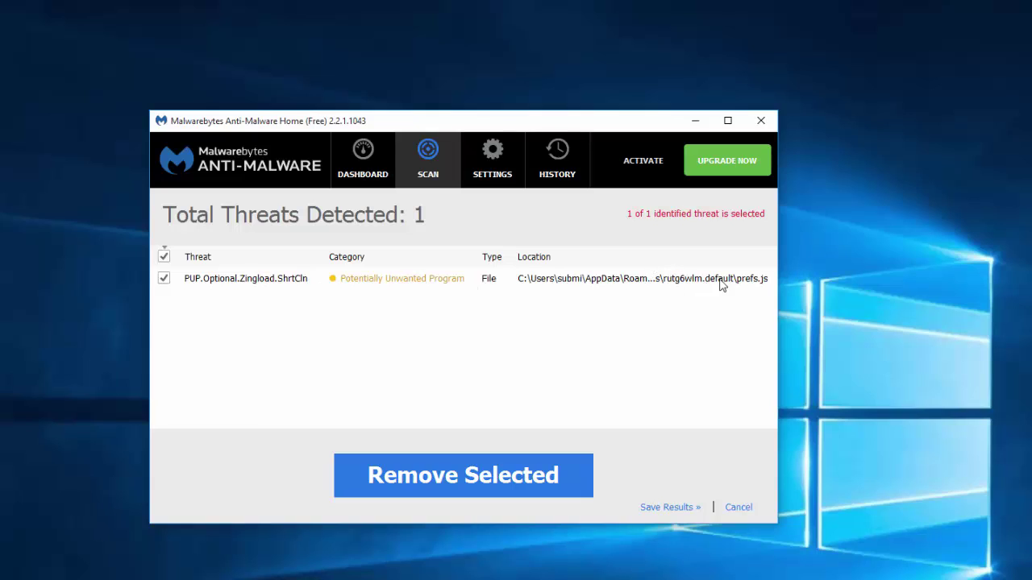
pyautogui.click(456, 476)
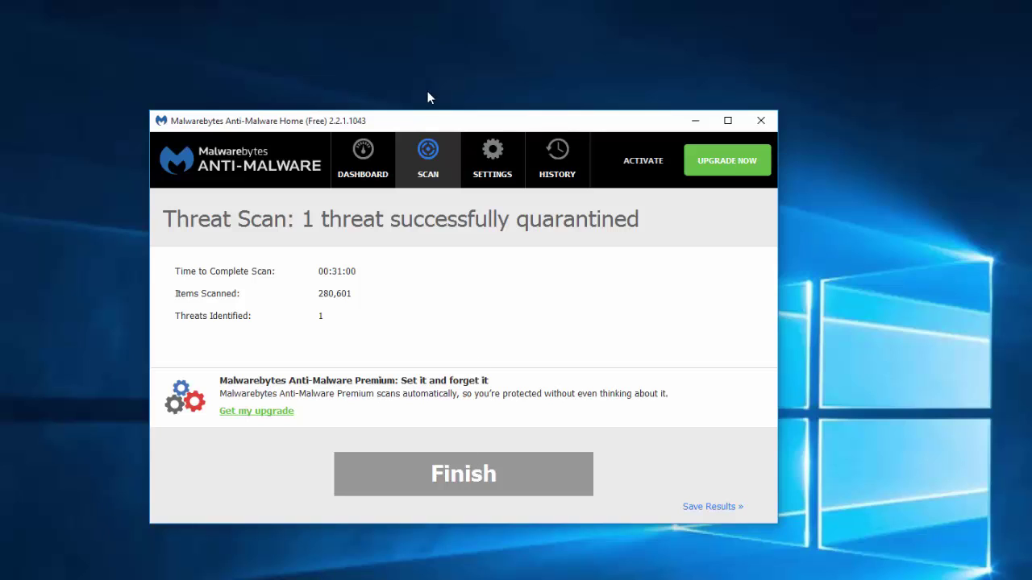
pyautogui.moveTo(436, 120)
pyautogui.mouseDown()
pyautogui.moveTo(468, 114)
pyautogui.moveTo(436, 113)
pyautogui.mouseUp()
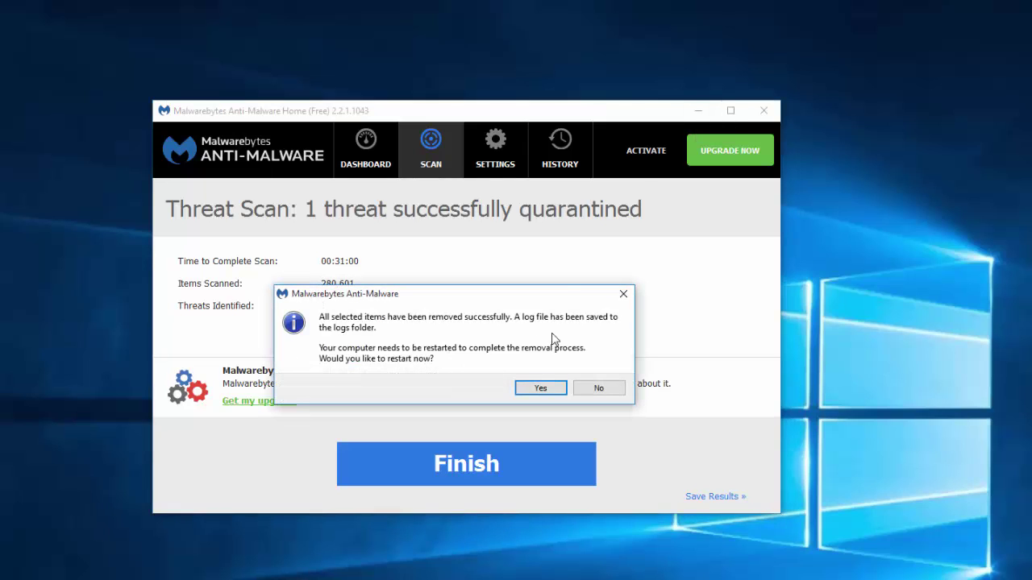
pyautogui.click(618, 391)
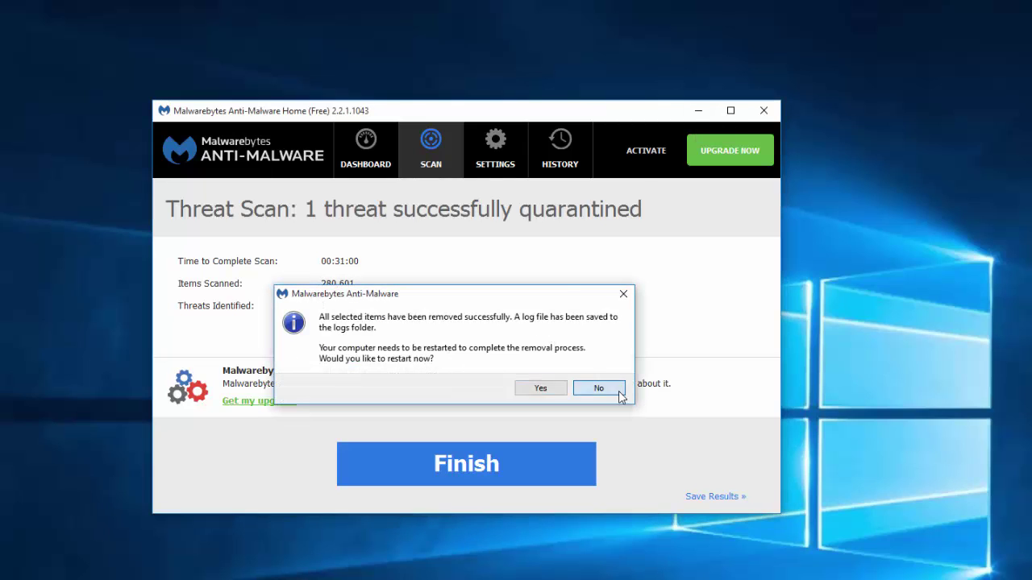
pyautogui.click(453, 474)
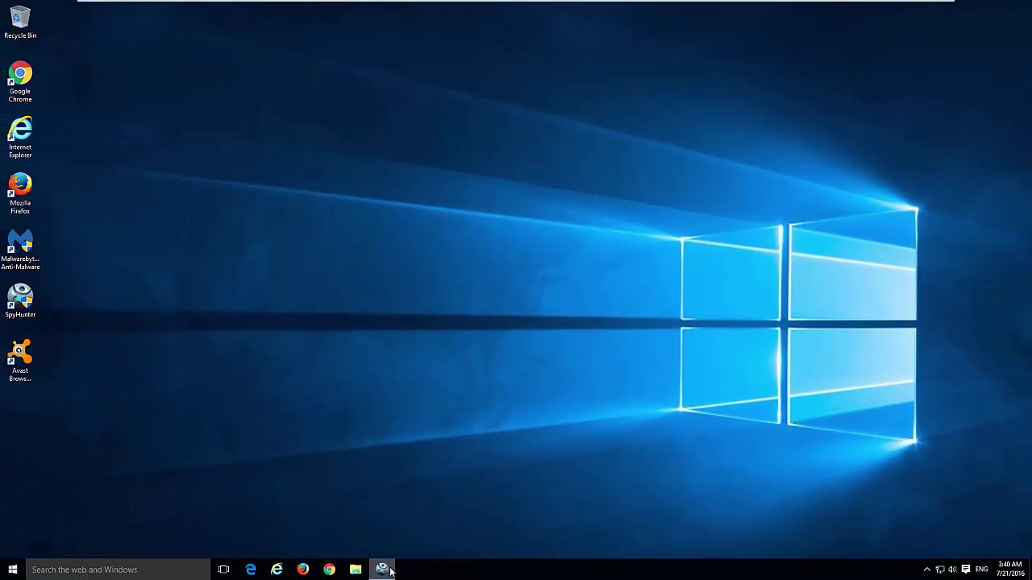
# - Close SpyHunter and launch Google Chrome from its desktop shortcut
pyautogui.click(381, 569)
pyautogui.click(719, 42)
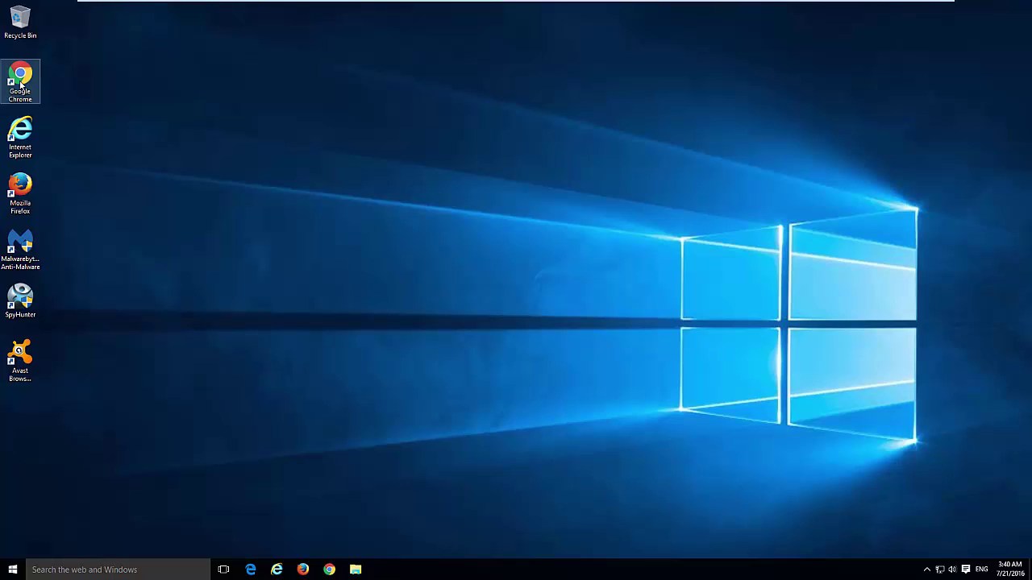
pyautogui.rightClick(21, 84)
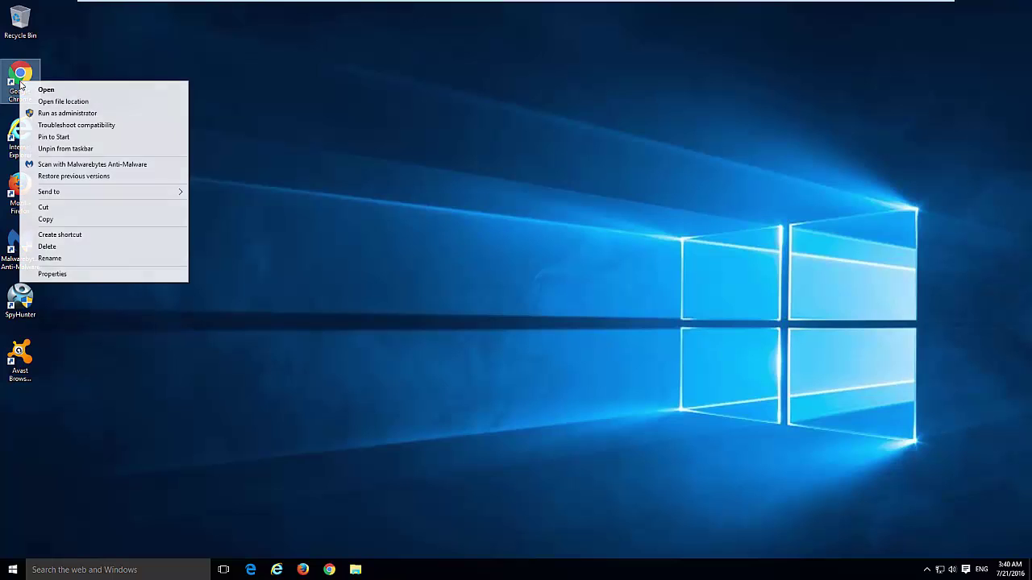
pyautogui.click(46, 90)
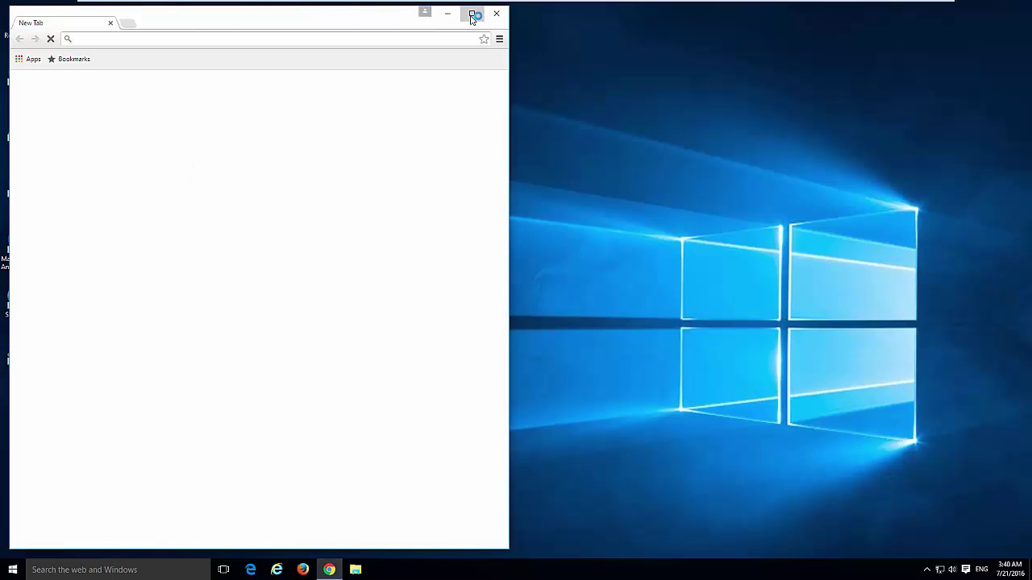
# - Resize and centre the Chrome window, then open Chrome's Settings page
pyautogui.click(472, 13)
pyautogui.click(993, 6)
pyautogui.moveTo(500, 551); pyautogui.dragTo(500, 505)
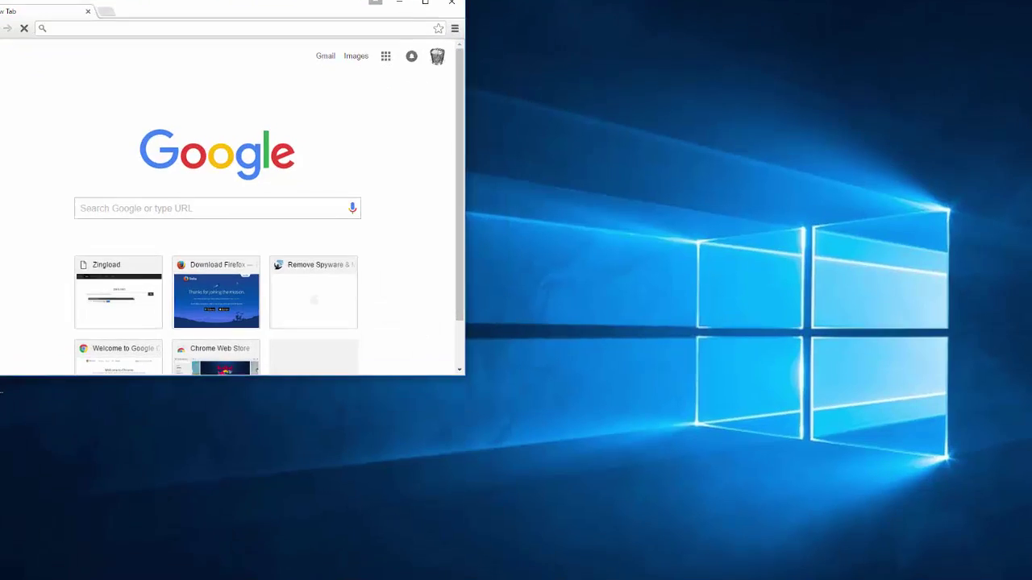
pyautogui.moveTo(333, 21); pyautogui.dragTo(574, 48)
pyautogui.click(783, 83)
pyautogui.click(667, 337)
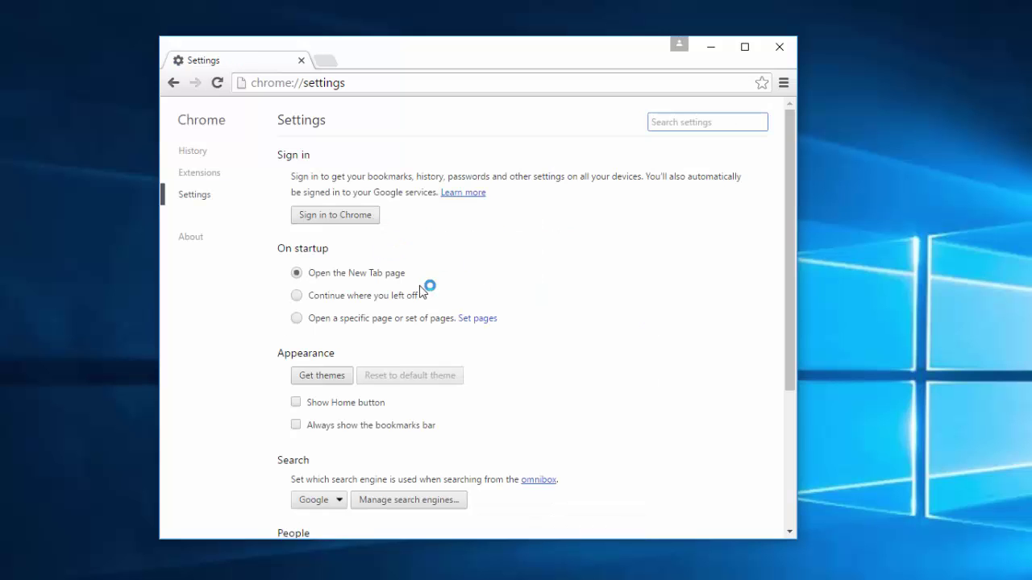
pyautogui.click(464, 319)
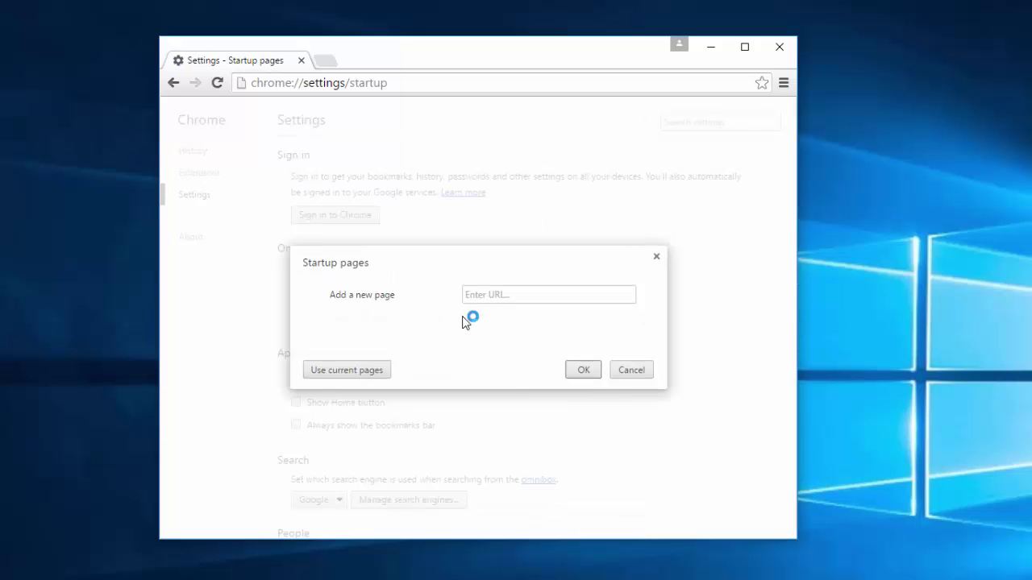
pyautogui.click(643, 368)
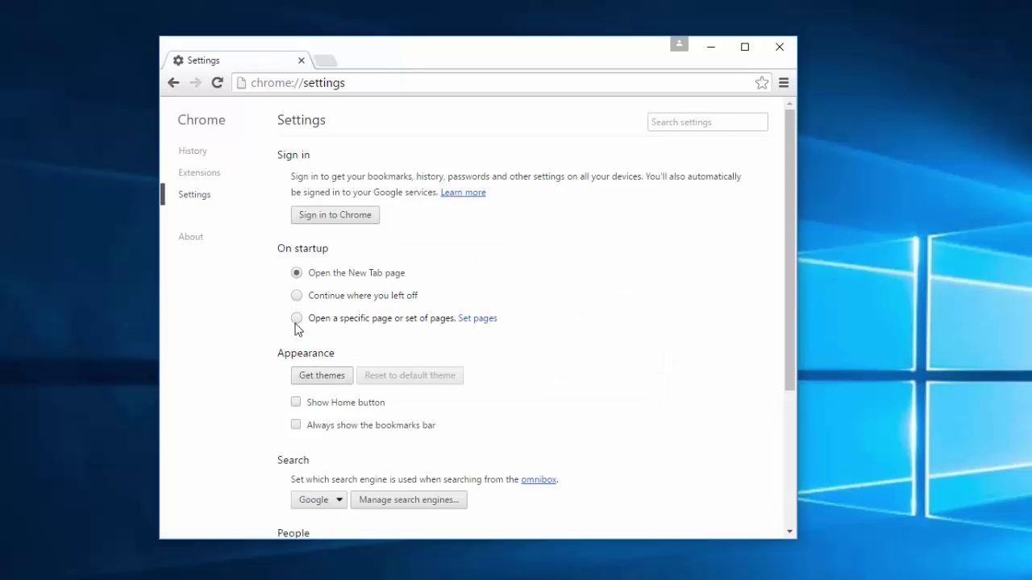
pyautogui.click(474, 319)
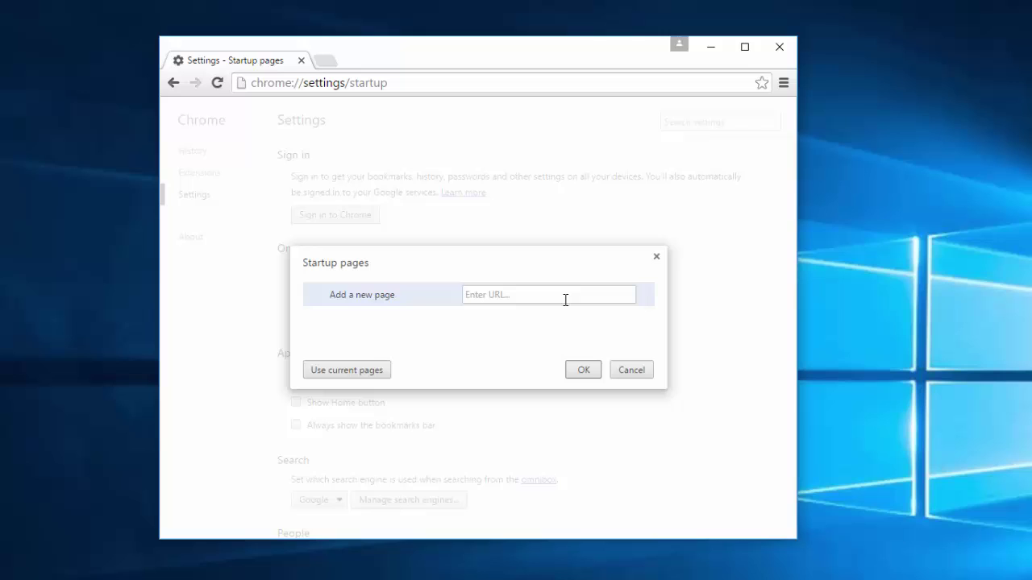
pyautogui.click(520, 297)
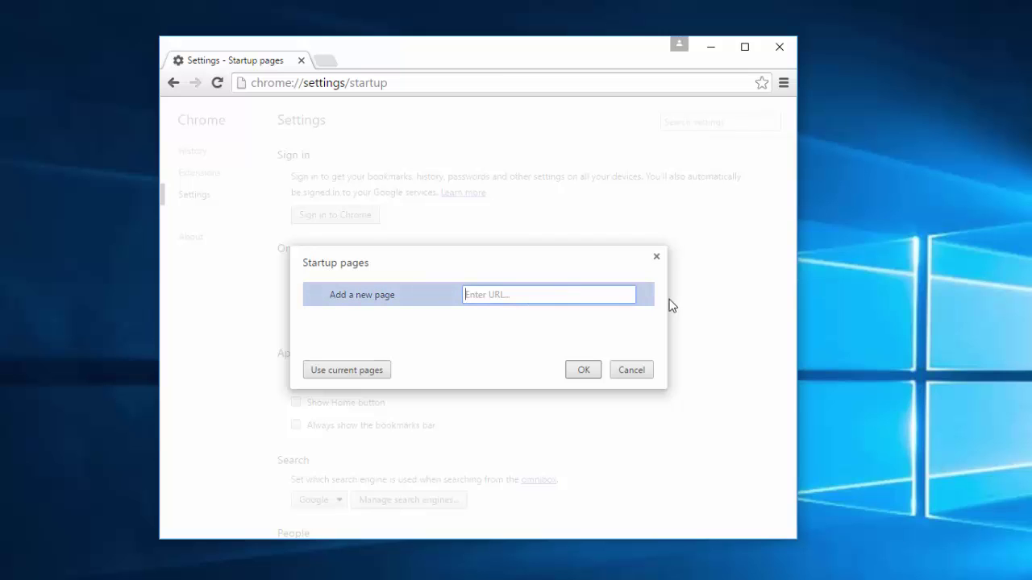
pyautogui.click(656, 258)
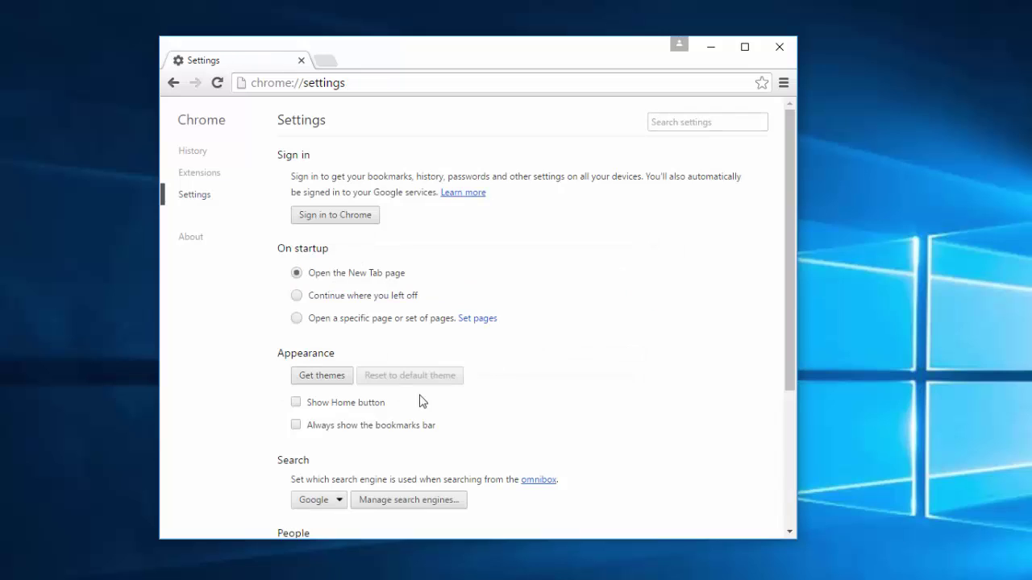
# - Confirm Chrome's home page as the New Tab page, clearing any typed address
pyautogui.click(295, 402)
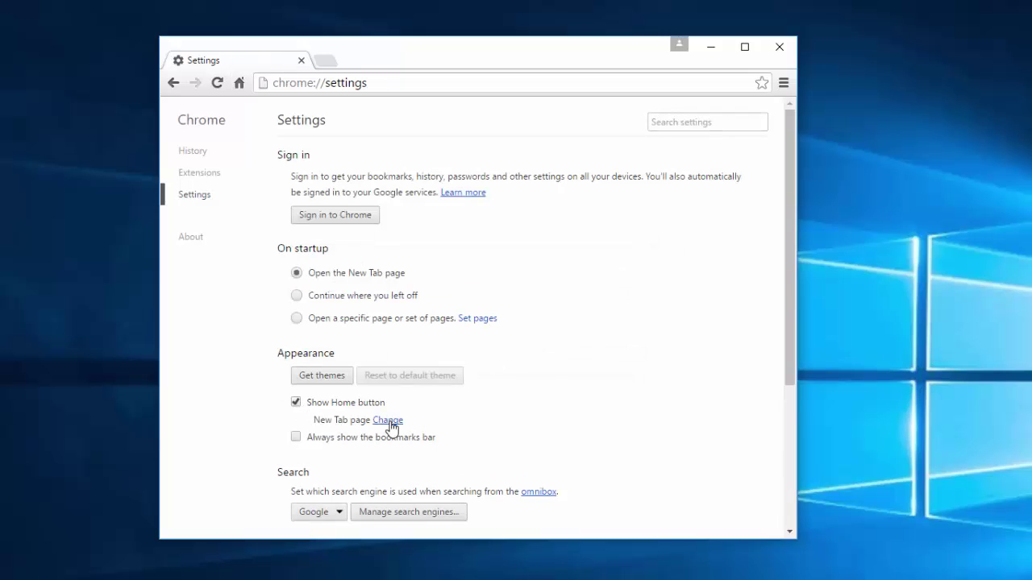
pyautogui.click(296, 402)
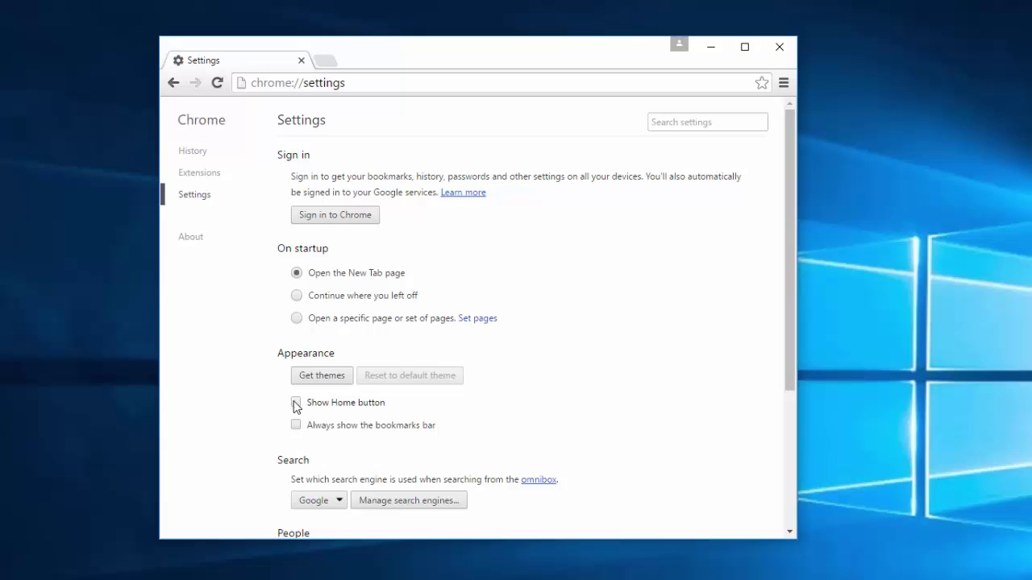
pyautogui.click(388, 421)
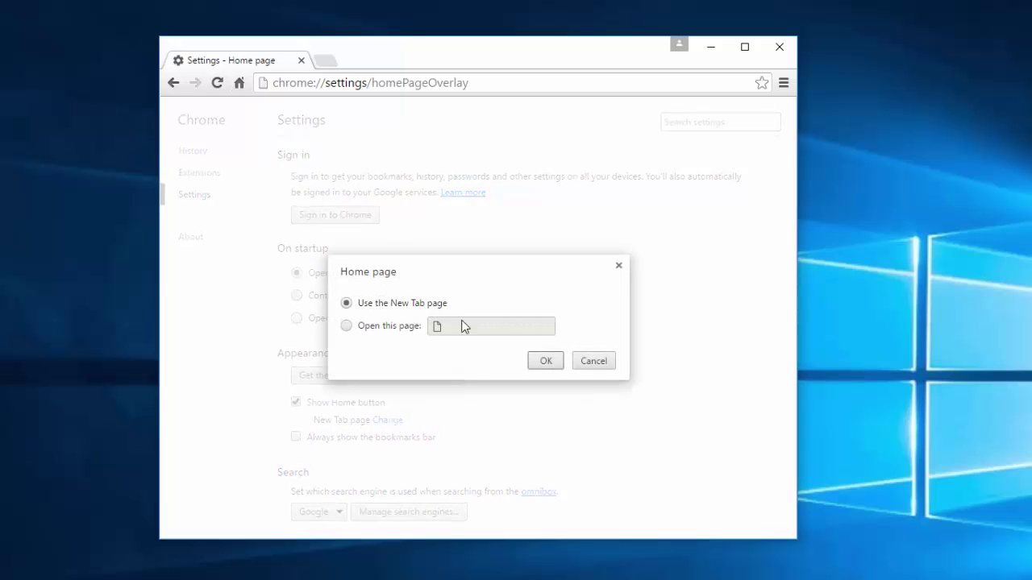
pyautogui.click(345, 326)
pyautogui.click(347, 303)
pyautogui.click(357, 326)
pyautogui.click(456, 326)
pyautogui.write('erwq3')
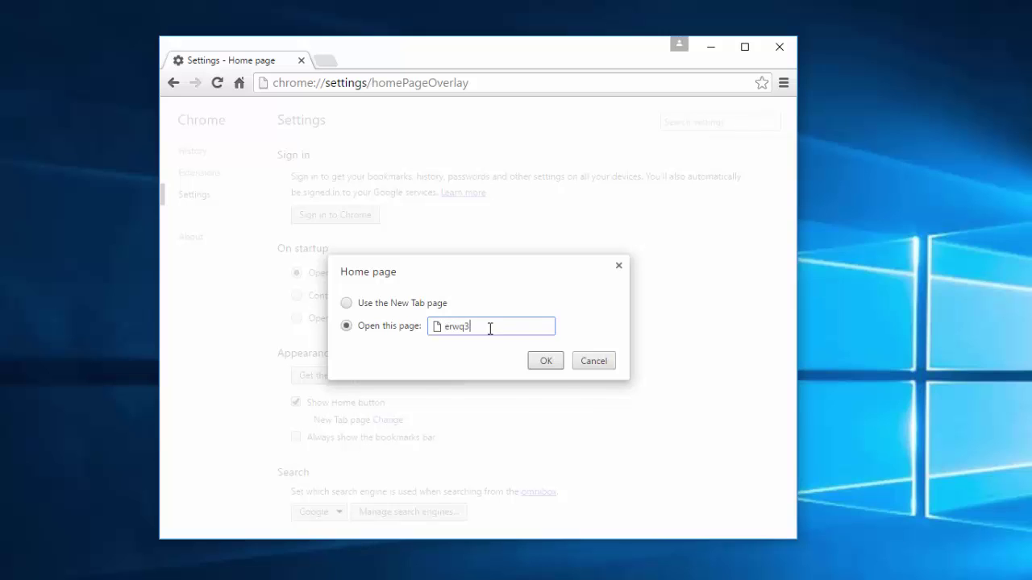
pyautogui.press('BackSpace')
pyautogui.press('BackSpace')
pyautogui.press('BackSpace')
pyautogui.press('BackSpace')
pyautogui.press('BackSpace')
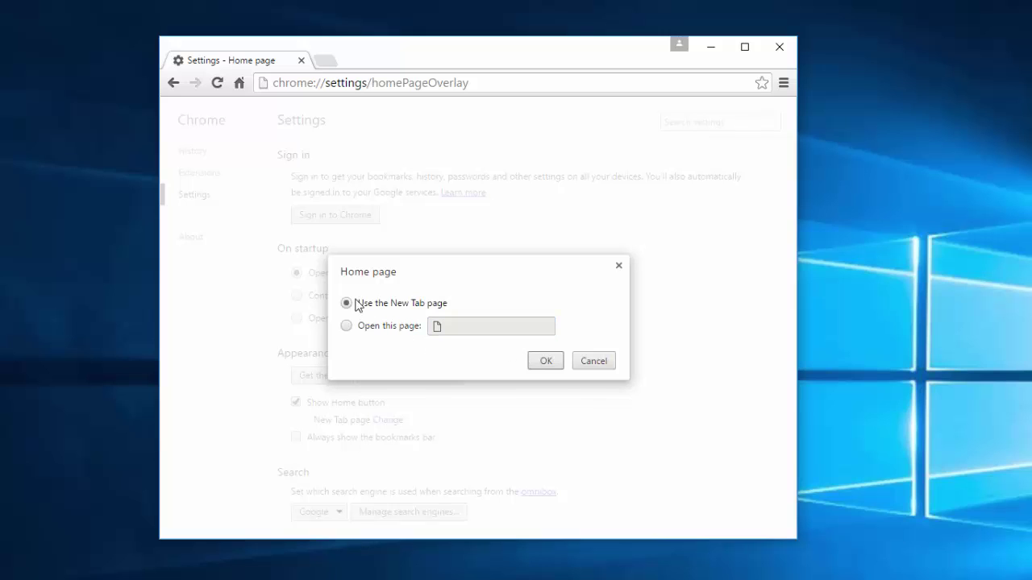
pyautogui.click(359, 304)
pyautogui.click(533, 364)
# - Turn off the Show Home button option and open Manage search engines
pyautogui.click(296, 402)
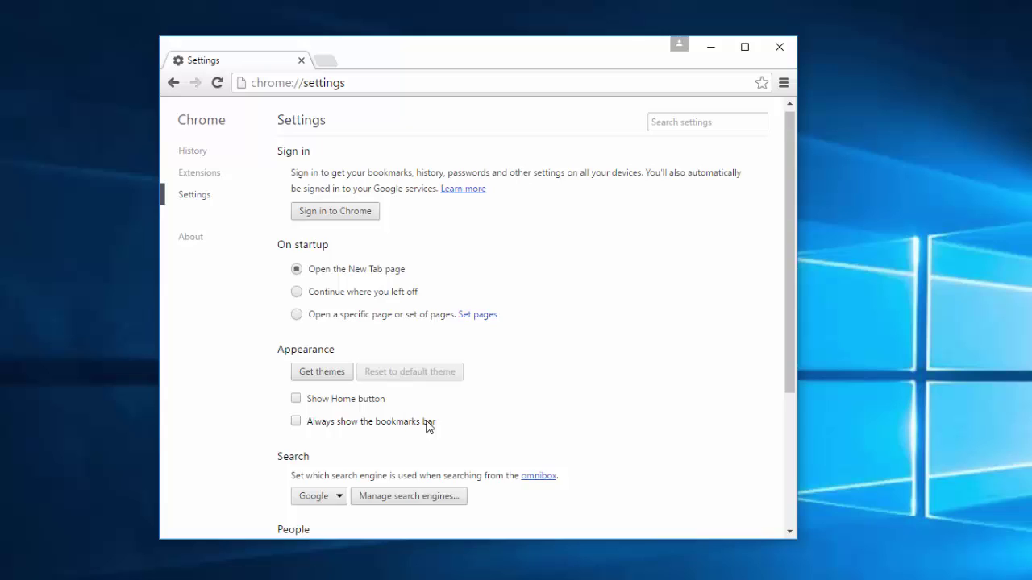
pyautogui.scroll(-3, 419, 387)
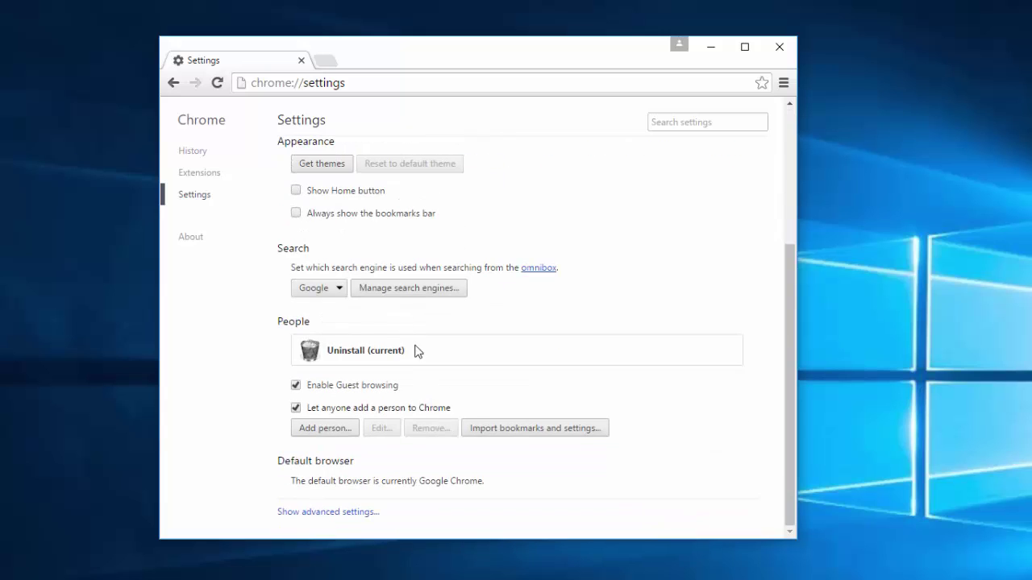
pyautogui.click(400, 295)
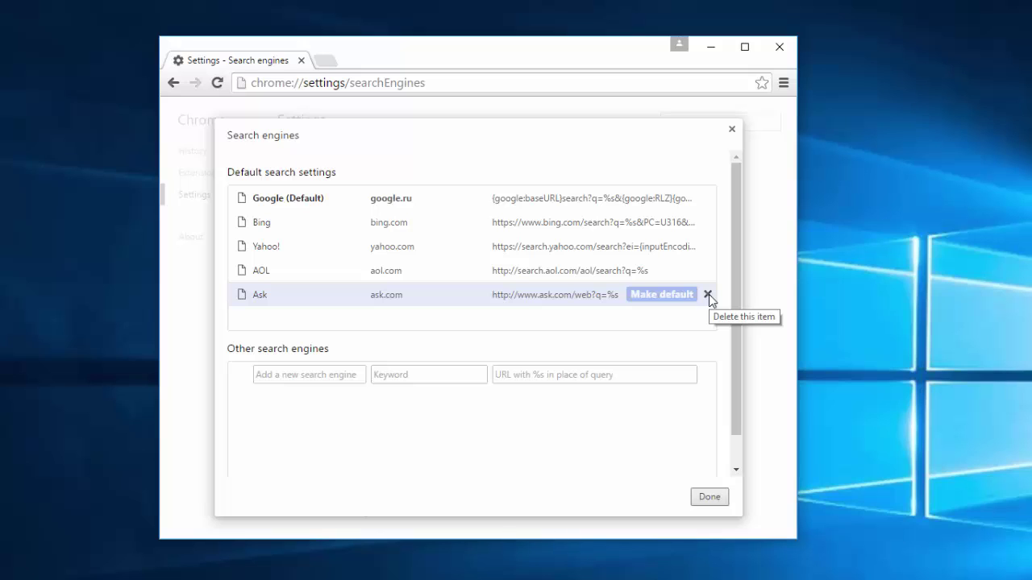
# - Delete the Ask and AOL entries from Chrome's search engine list and close the dialog
pyautogui.click(709, 294)
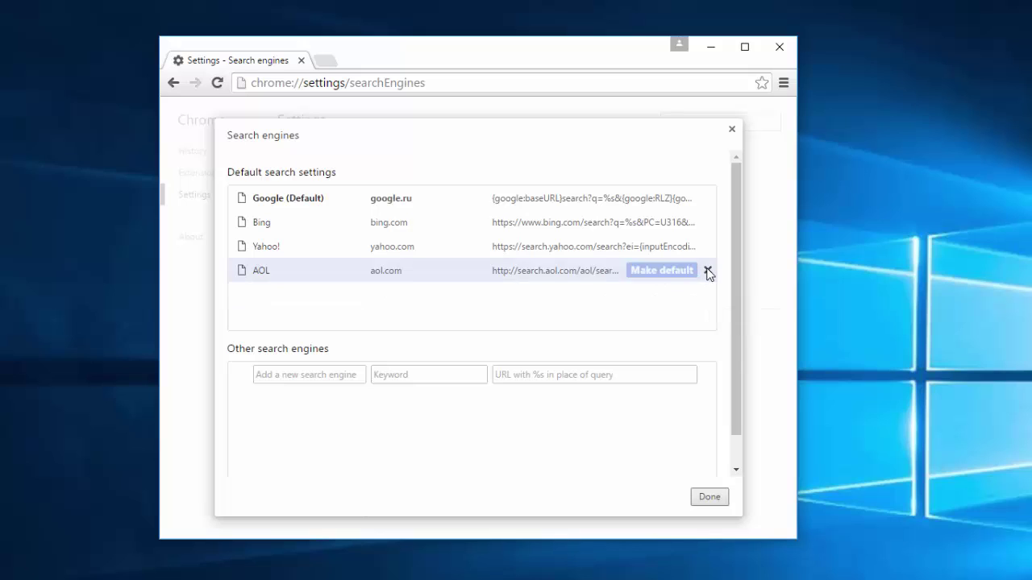
pyautogui.click(707, 271)
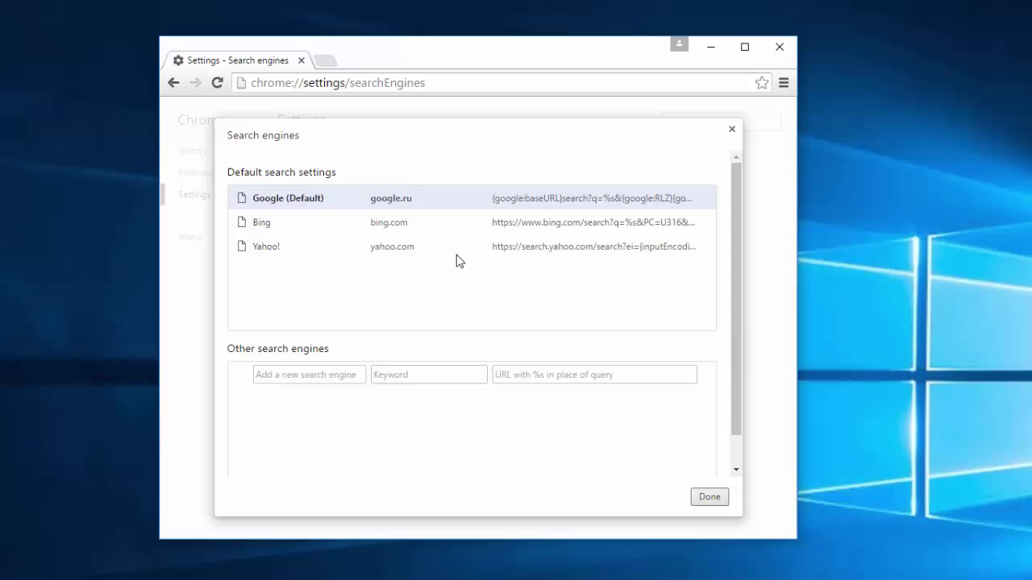
pyautogui.click(709, 498)
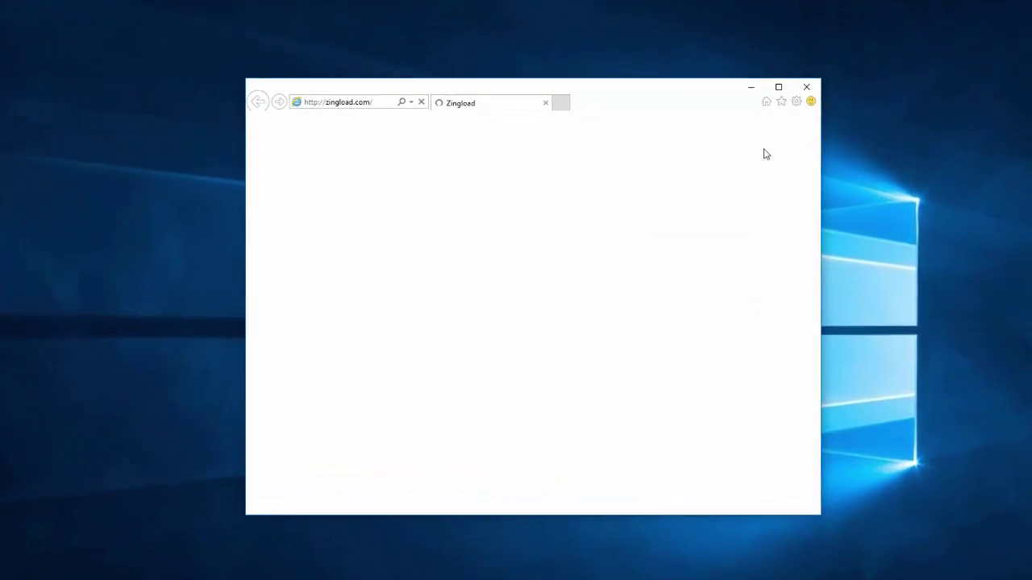
# - Replace Internet Explorer's Zingload home page with a new tab and apply the Internet Options
pyautogui.click(782, 80)
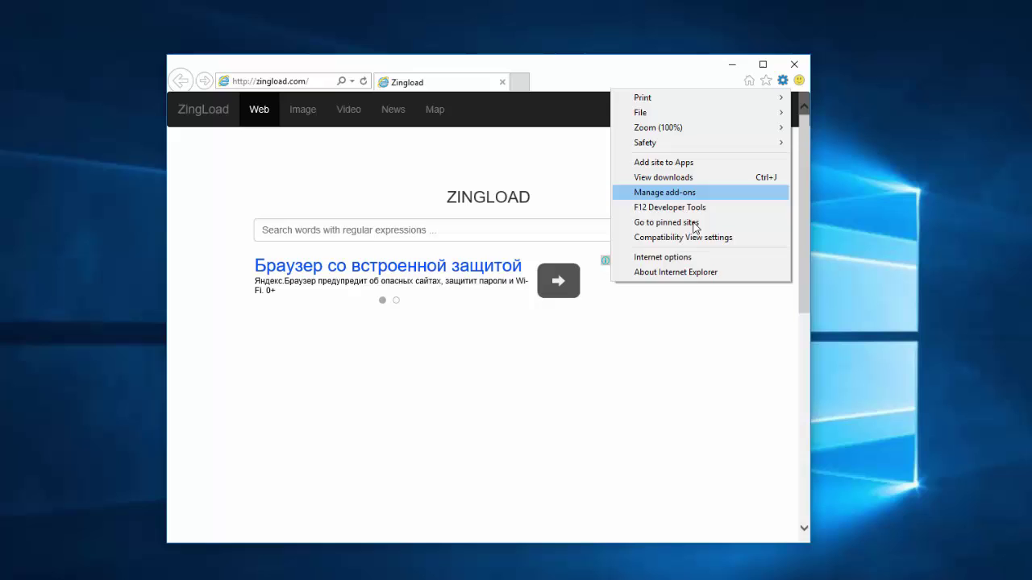
pyautogui.click(677, 257)
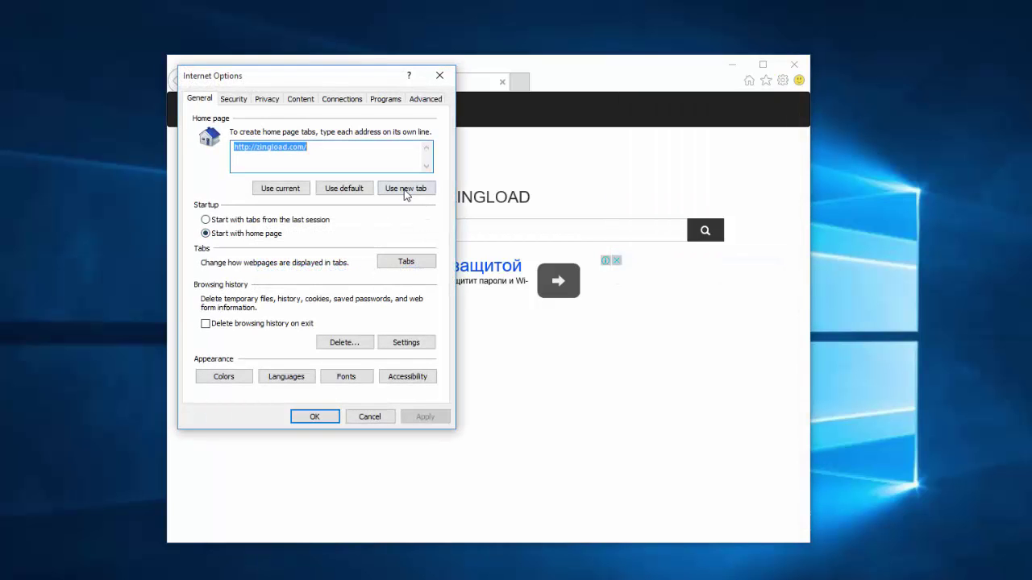
pyautogui.click(405, 194)
pyautogui.click(359, 193)
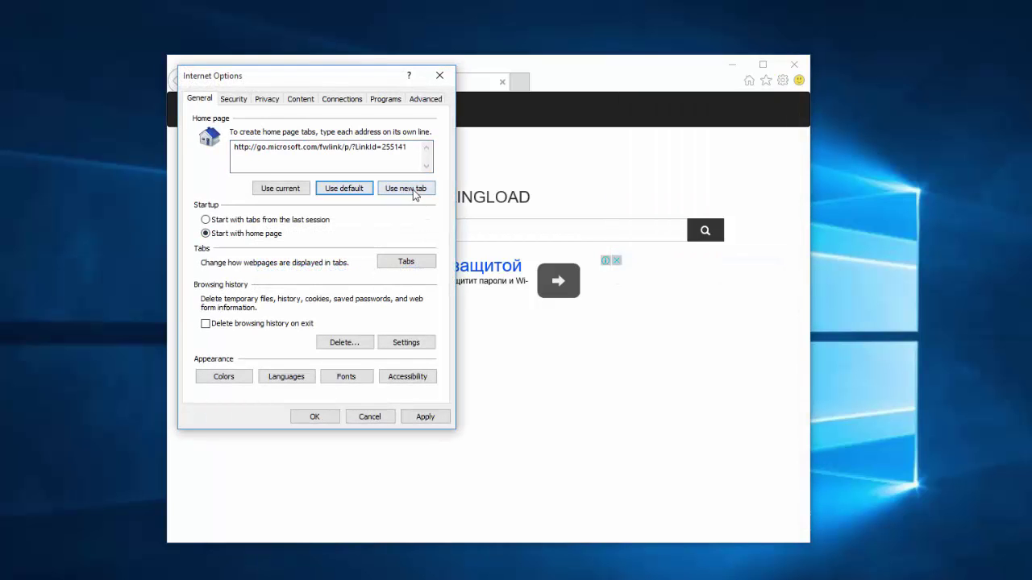
pyautogui.click(413, 194)
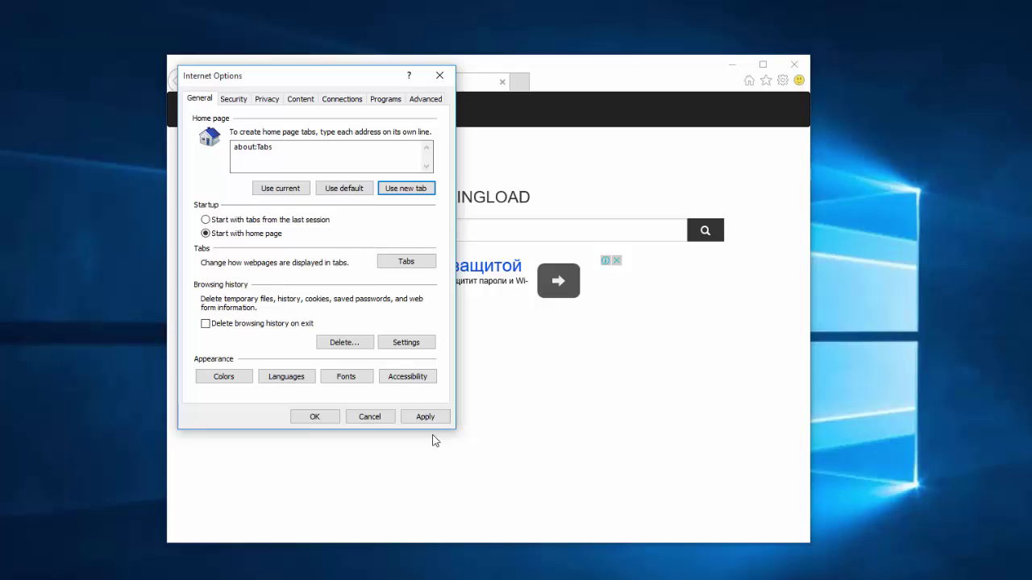
pyautogui.click(425, 417)
pyautogui.click(321, 418)
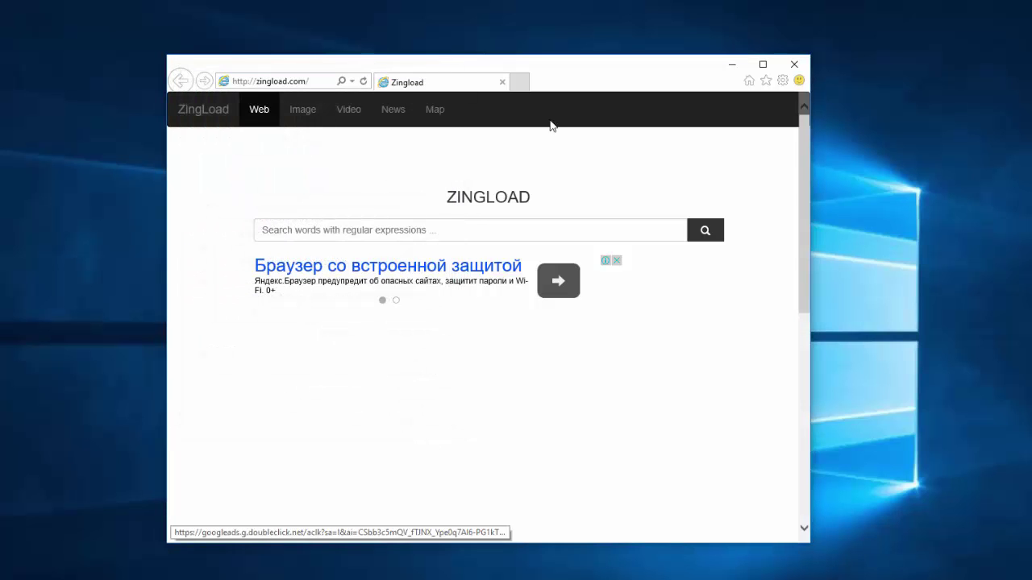
# - Close the Zingload tab, remove the Zingload and NavSmart frequent-site tiles, and exit Internet Explorer
pyautogui.click(501, 82)
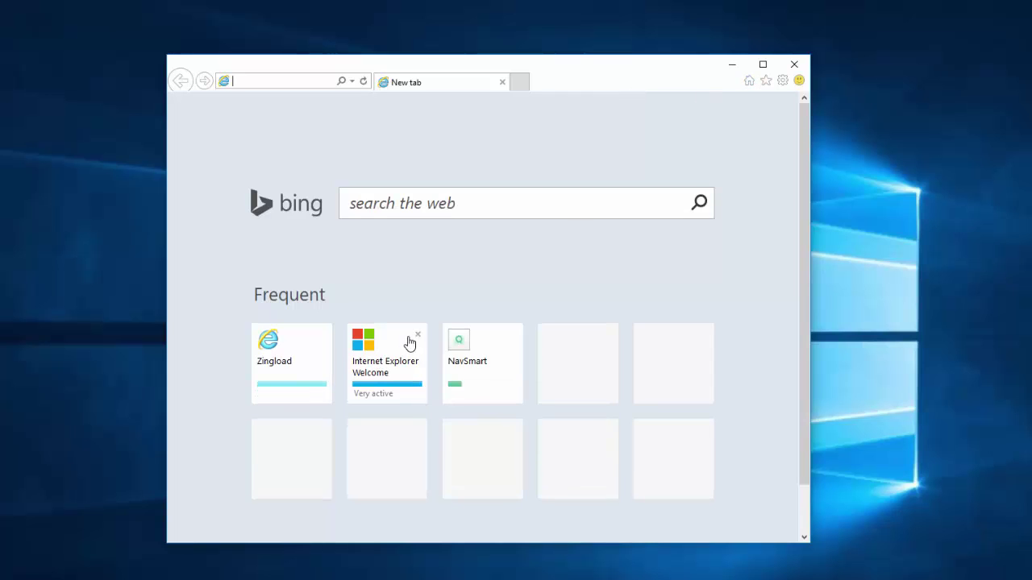
pyautogui.click(417, 336)
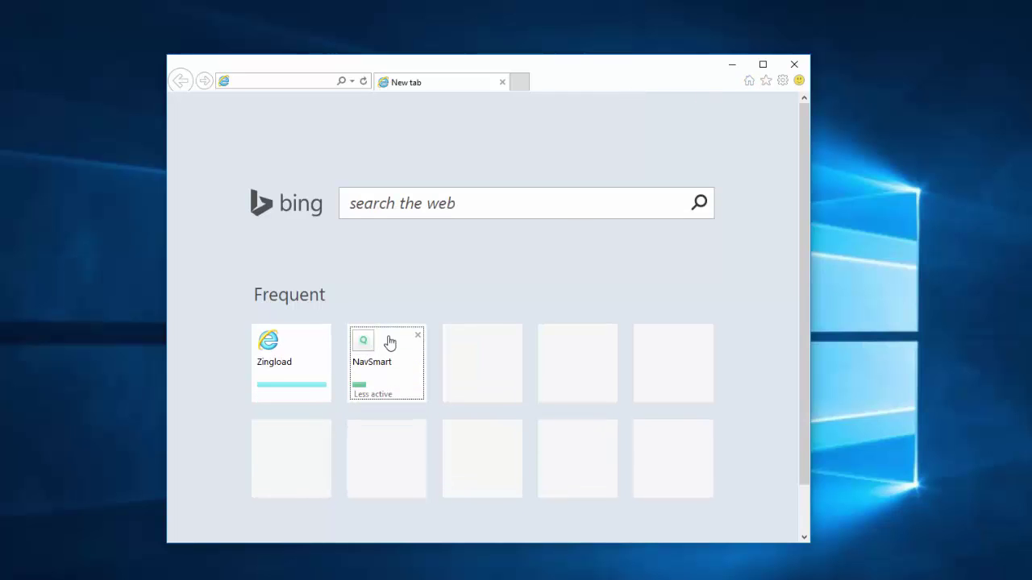
pyautogui.click(323, 336)
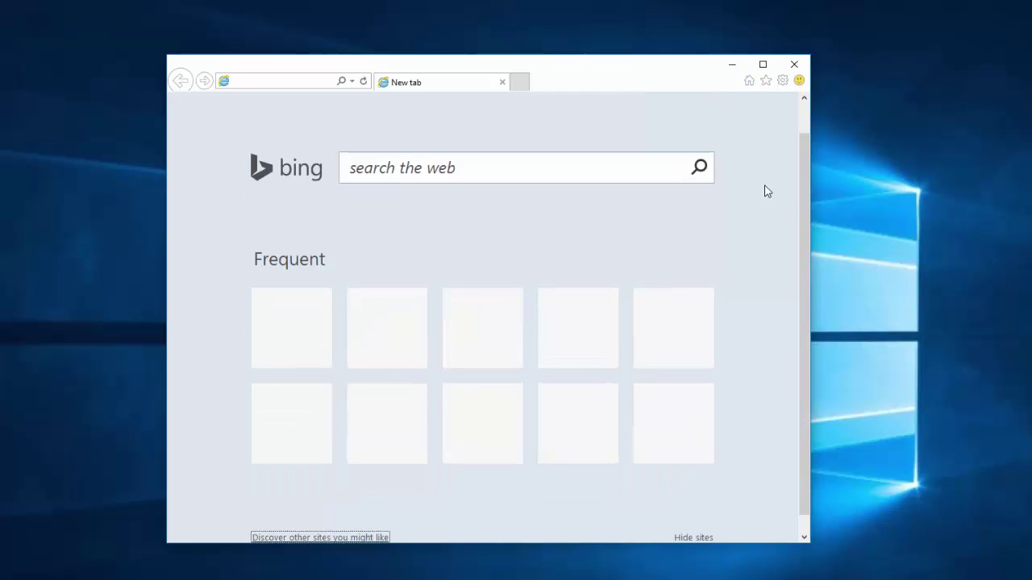
pyautogui.click(793, 63)
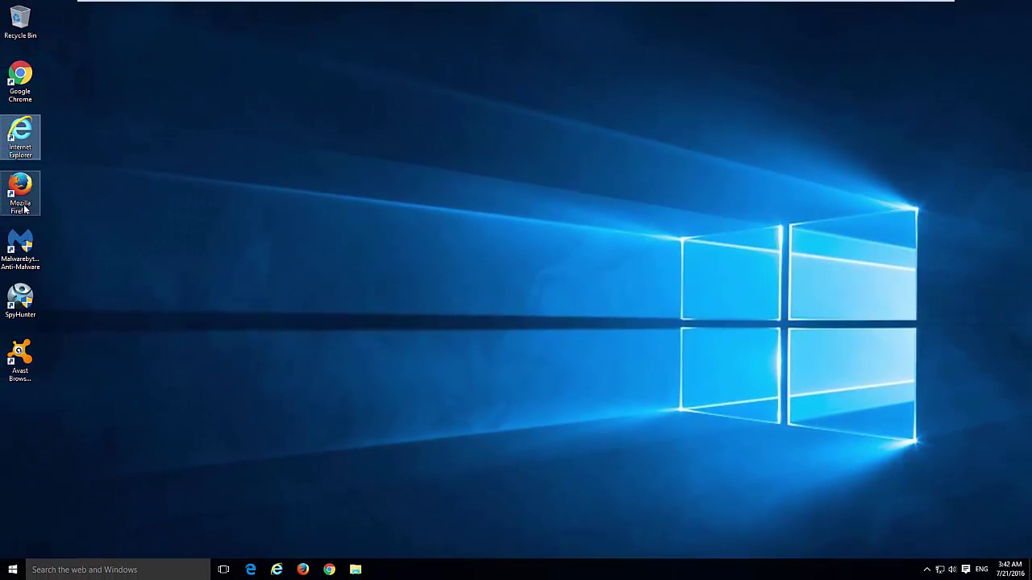
# - Launch Firefox, dismiss the default-browser prompt, close extra startup tabs and remove the Privacy tile
pyautogui.doubleClick(22, 191)
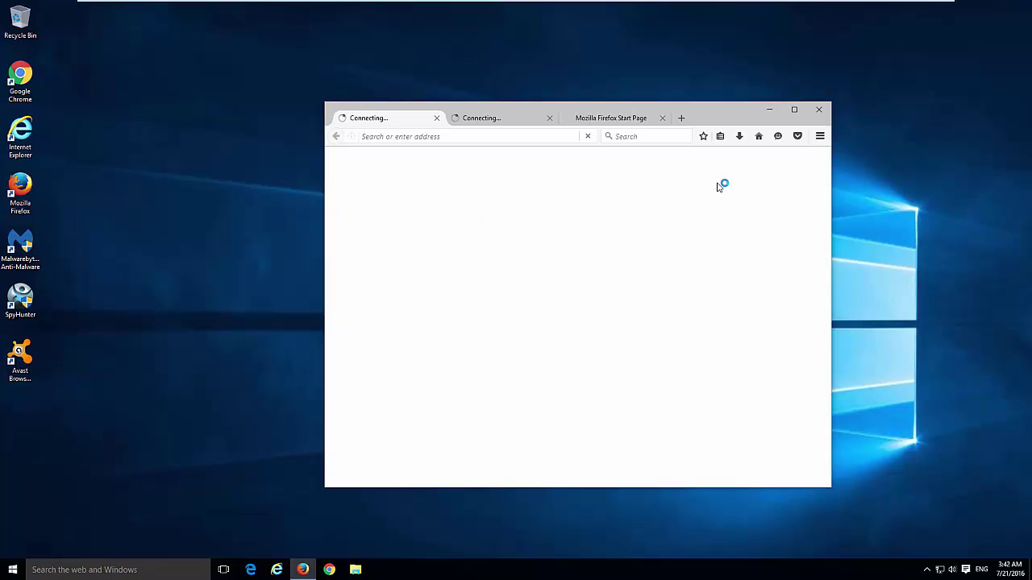
pyautogui.press('Escape')
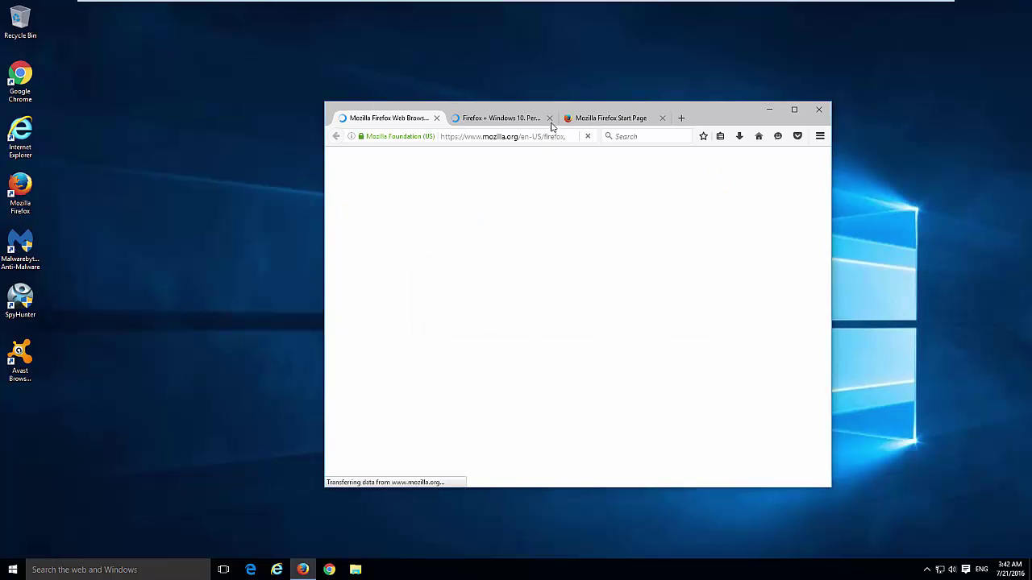
pyautogui.click(549, 118)
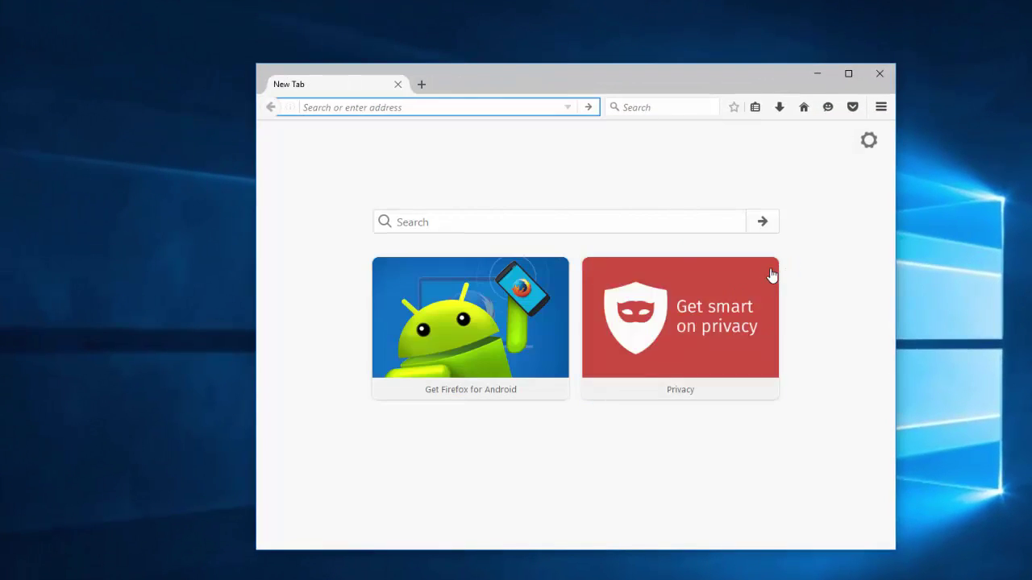
pyautogui.click(769, 268)
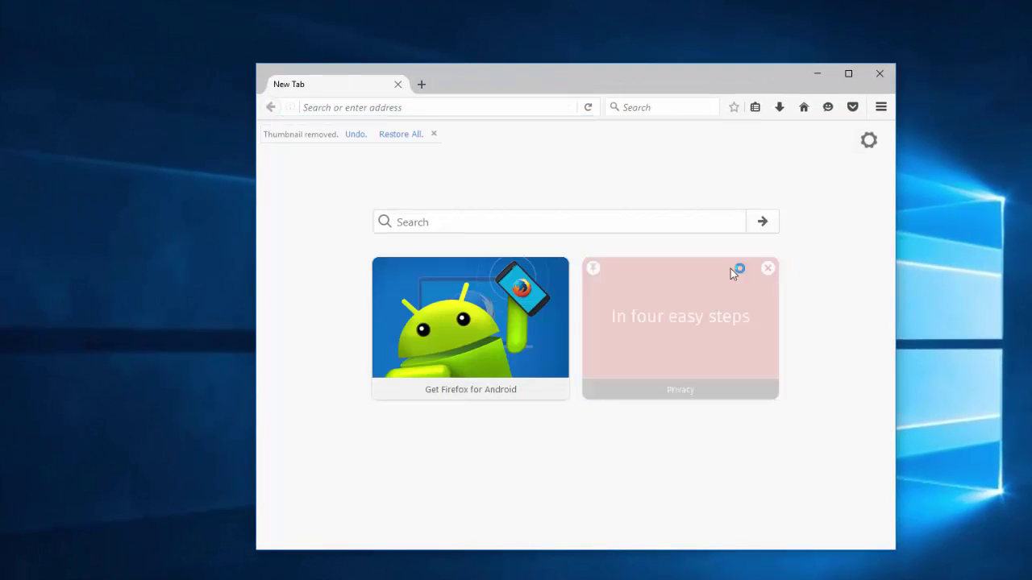
# - Restore Firefox's home page to the default Mozilla Firefox Start Page in Options
pyautogui.click(880, 107)
pyautogui.click(791, 320)
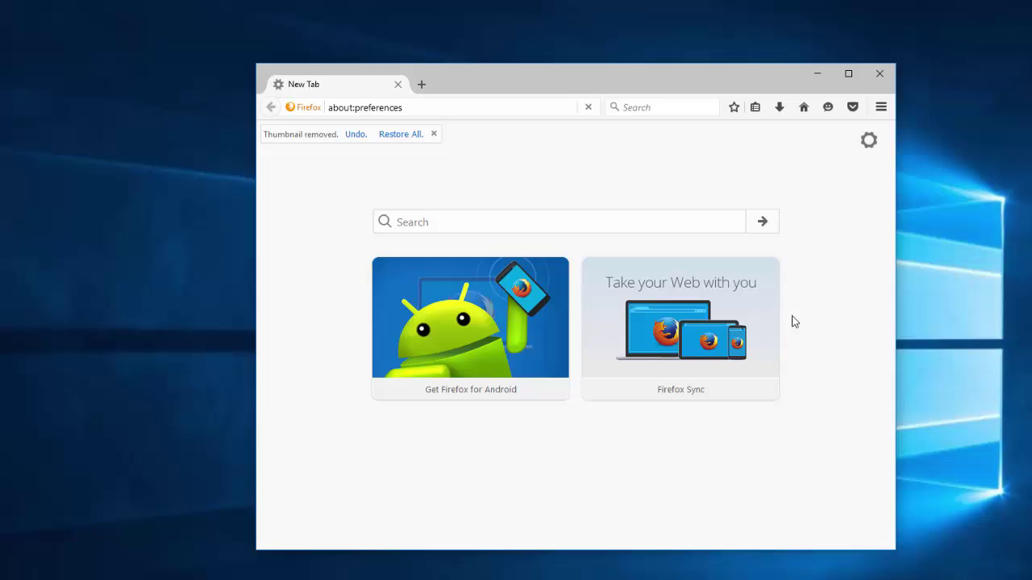
pyautogui.click(566, 308)
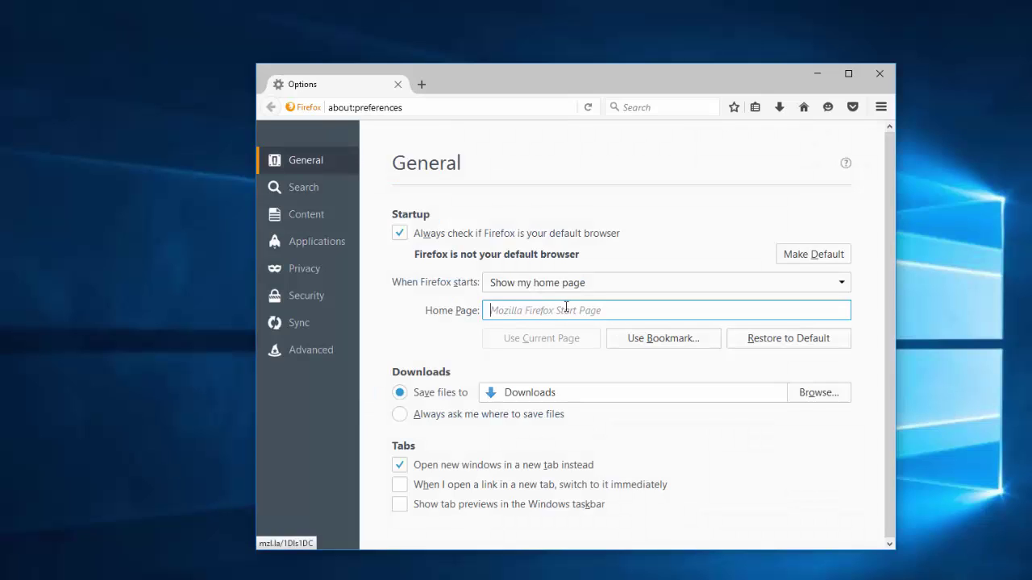
pyautogui.click(765, 344)
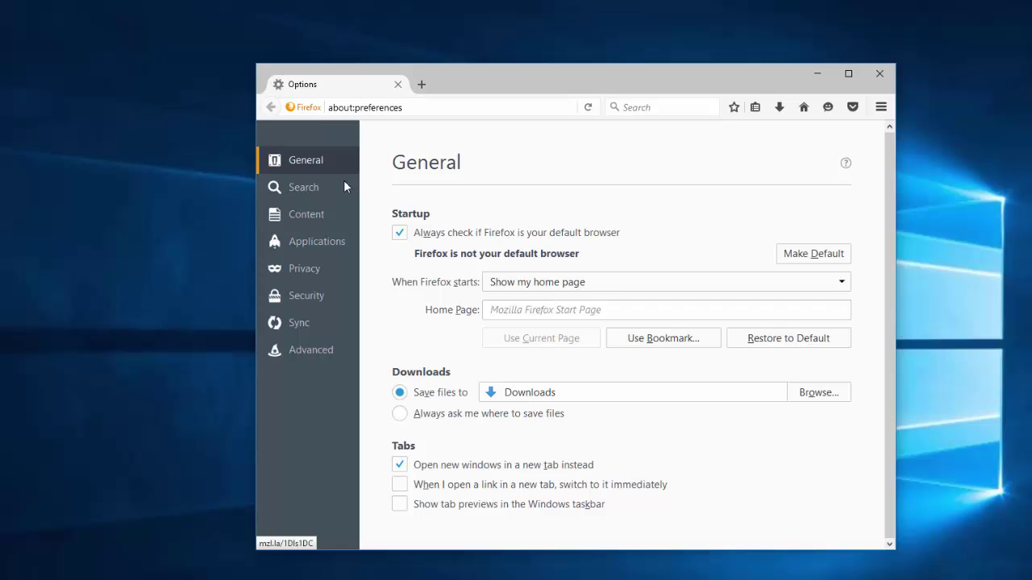
# - Review Firefox's one-click search engines, confirming Google stays the default, and select eBay
pyautogui.click(304, 187)
pyautogui.scroll(-3, 594, 295)
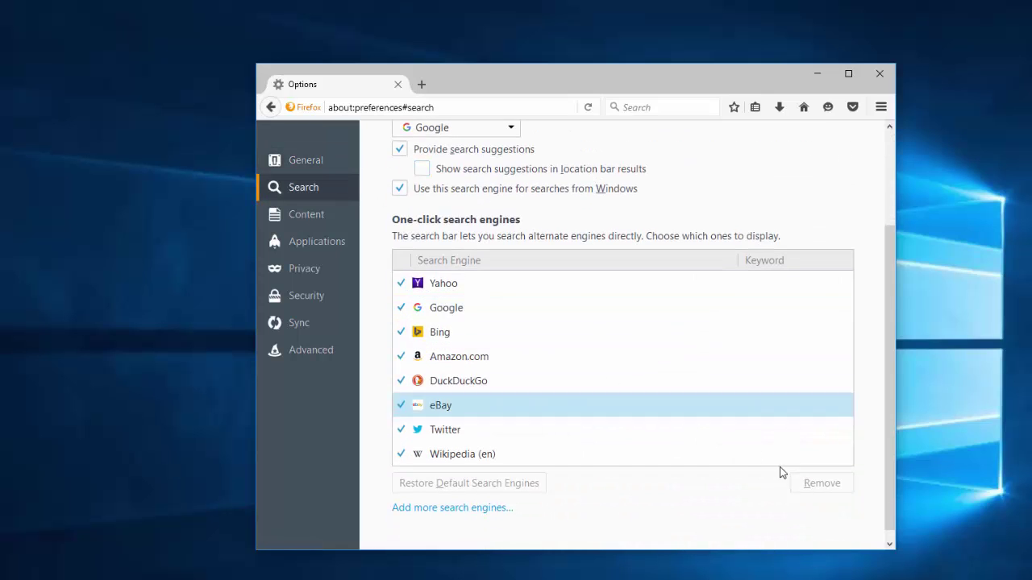
pyautogui.click(457, 387)
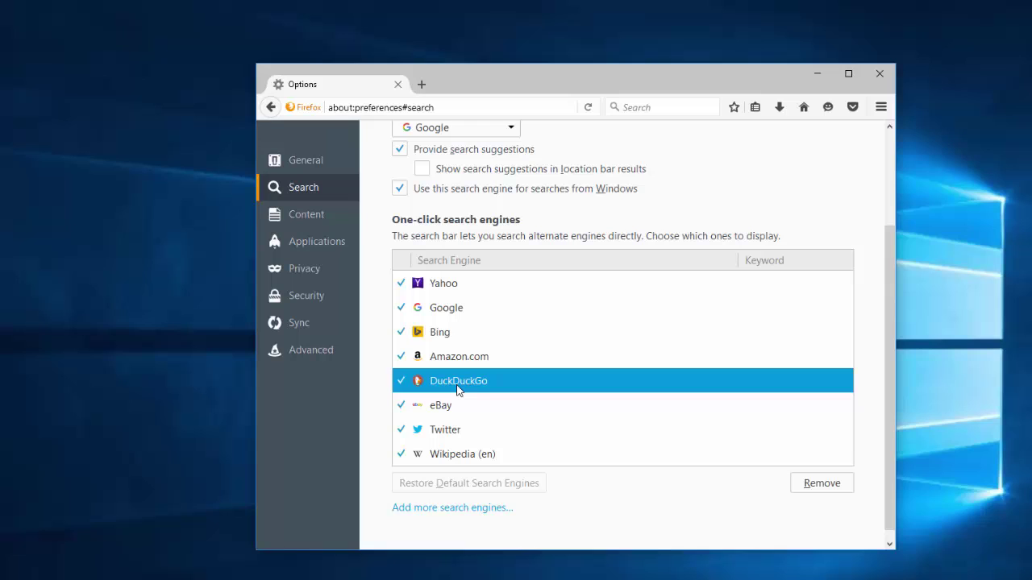
pyautogui.click(456, 360)
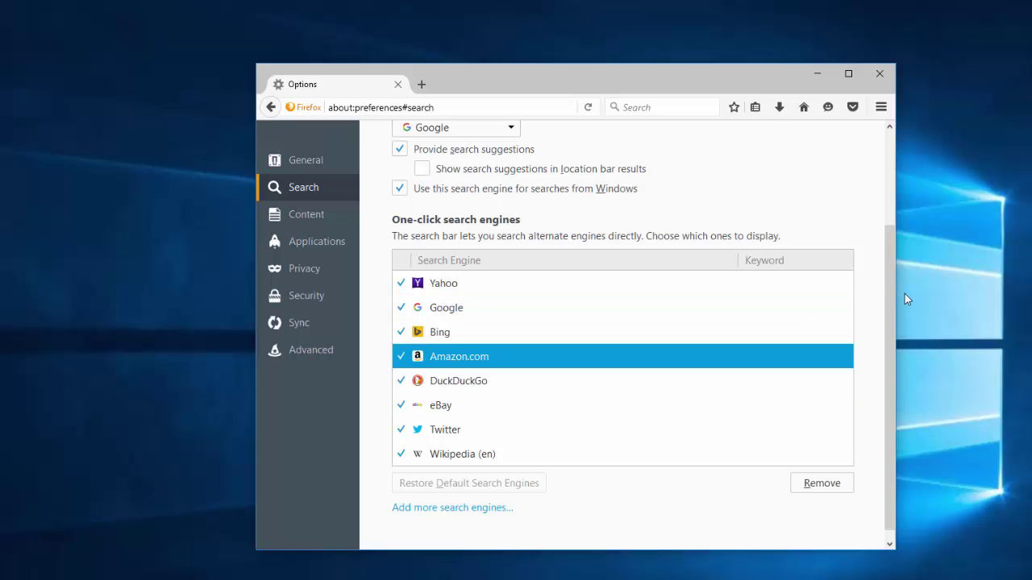
pyautogui.moveTo(890, 257); pyautogui.dragTo(892, 198)
pyautogui.click(456, 201)
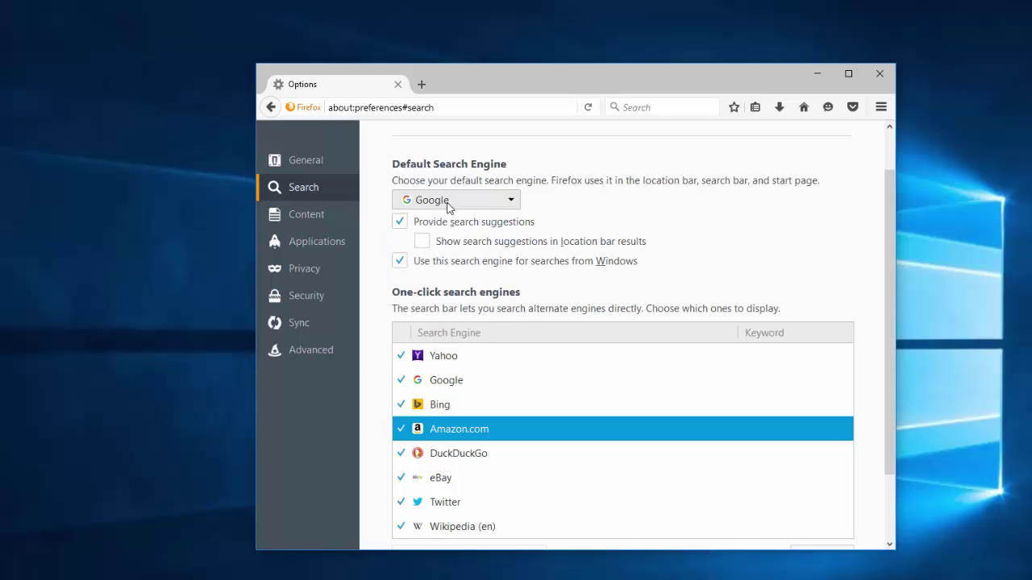
pyautogui.click(520, 472)
pyautogui.click(475, 458)
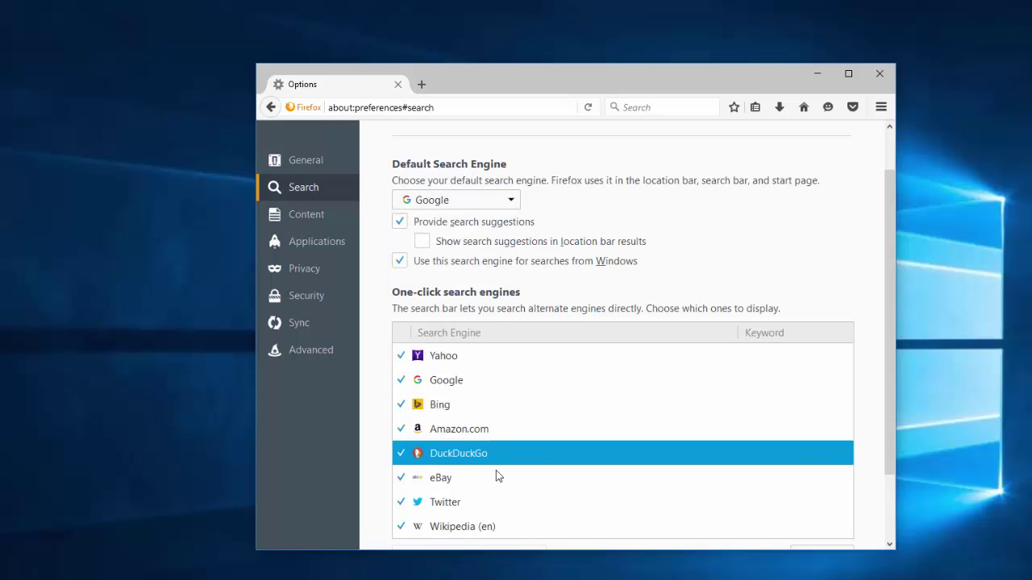
pyautogui.click(473, 499)
pyautogui.click(472, 479)
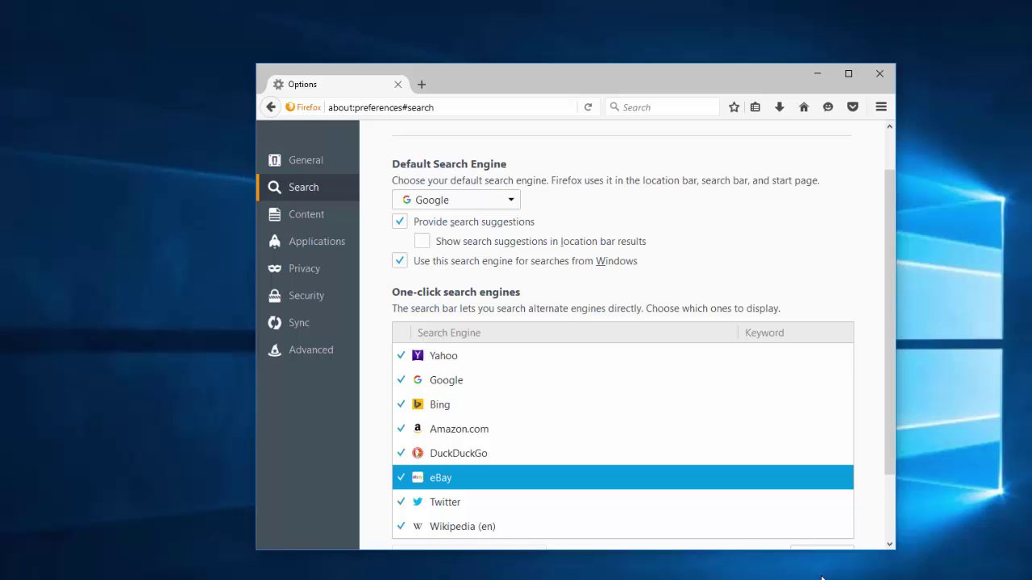
# - Remove eBay and Amazon.com from the one-click search engines and close Firefox
pyautogui.scroll(-2, 890, 419)
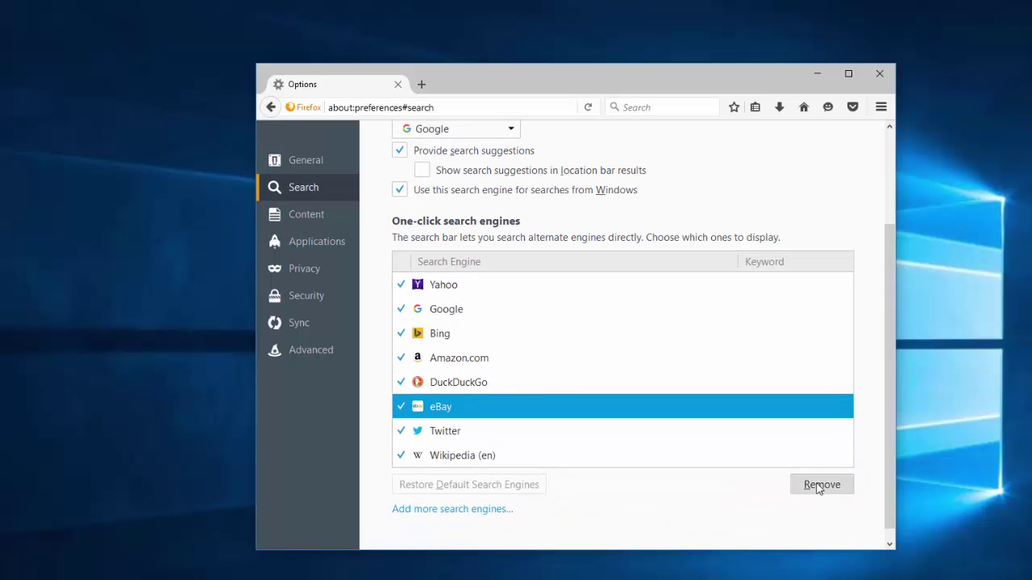
pyautogui.click(821, 485)
pyautogui.click(526, 361)
pyautogui.click(812, 486)
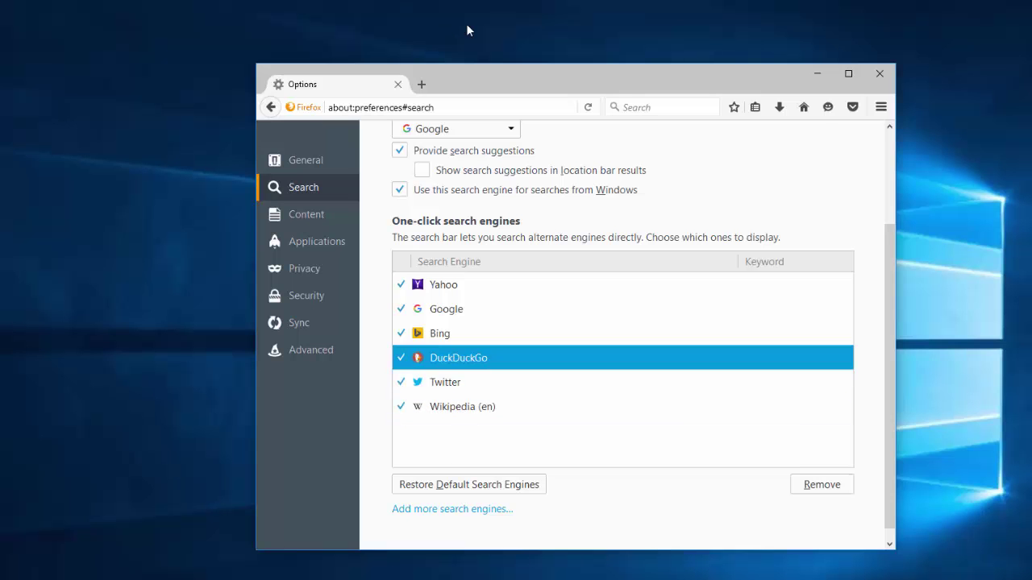
pyautogui.click(398, 84)
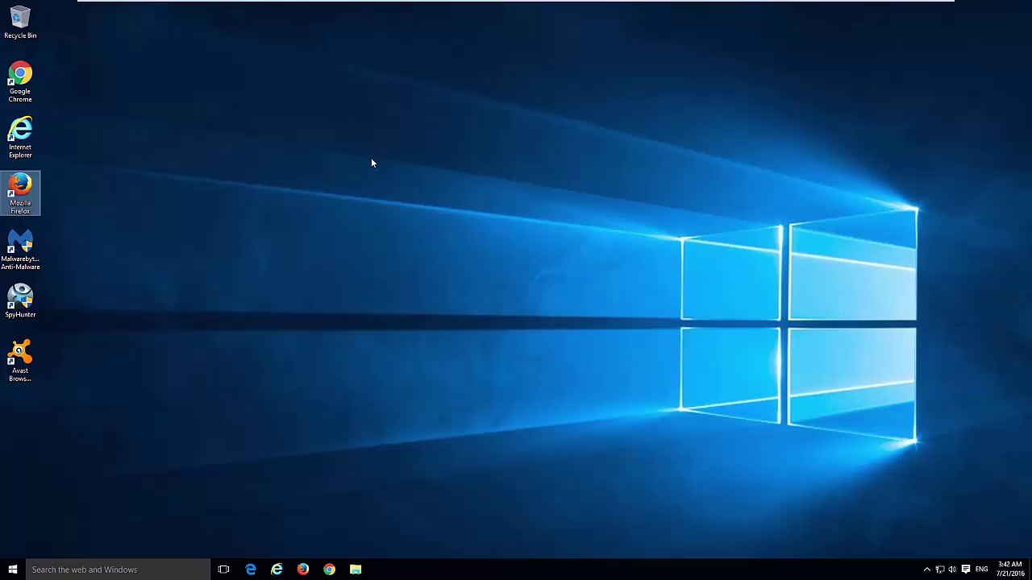
# - Run Avast Browser Cleanup, review the Internet Explorer and Firefox add-on results, then close it
pyautogui.doubleClick(29, 353)
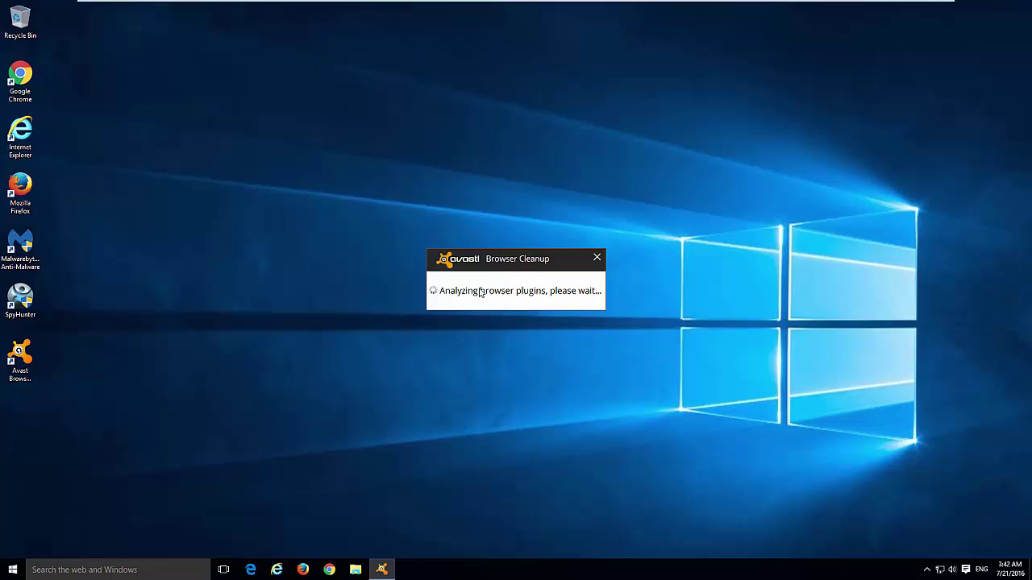
pyautogui.click(346, 186)
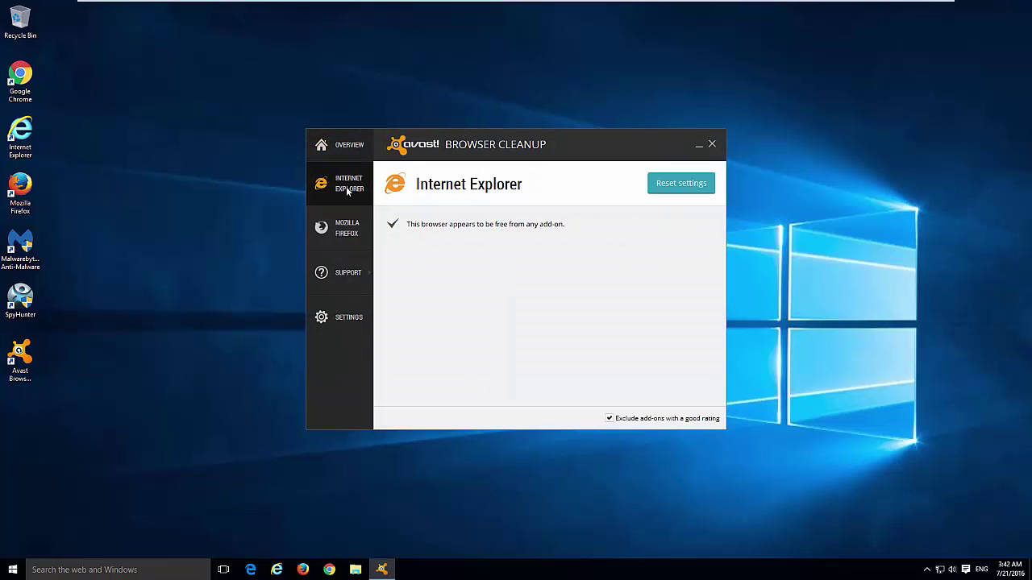
pyautogui.click(346, 232)
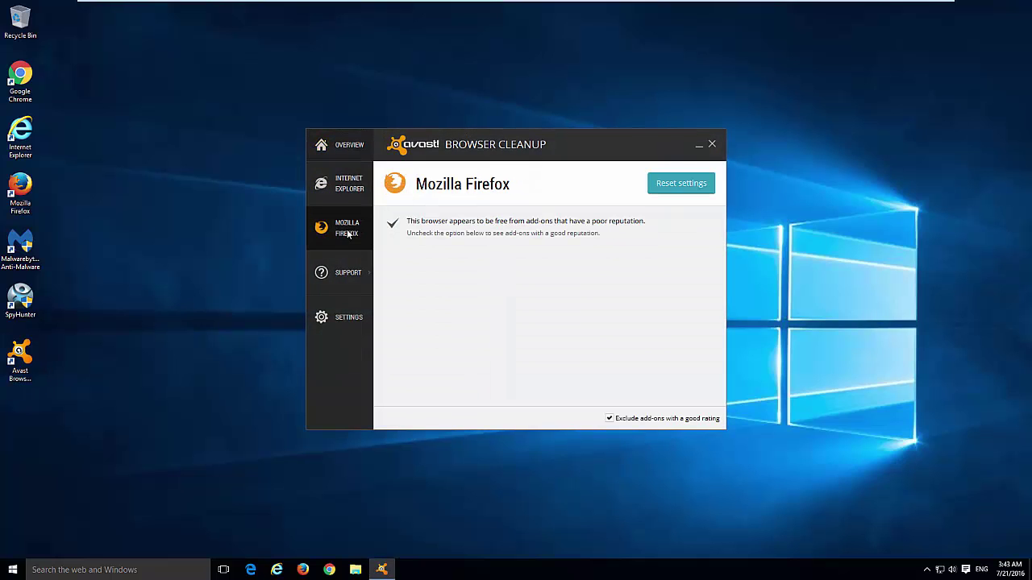
pyautogui.click(346, 187)
pyautogui.moveTo(621, 145); pyautogui.dragTo(652, 138)
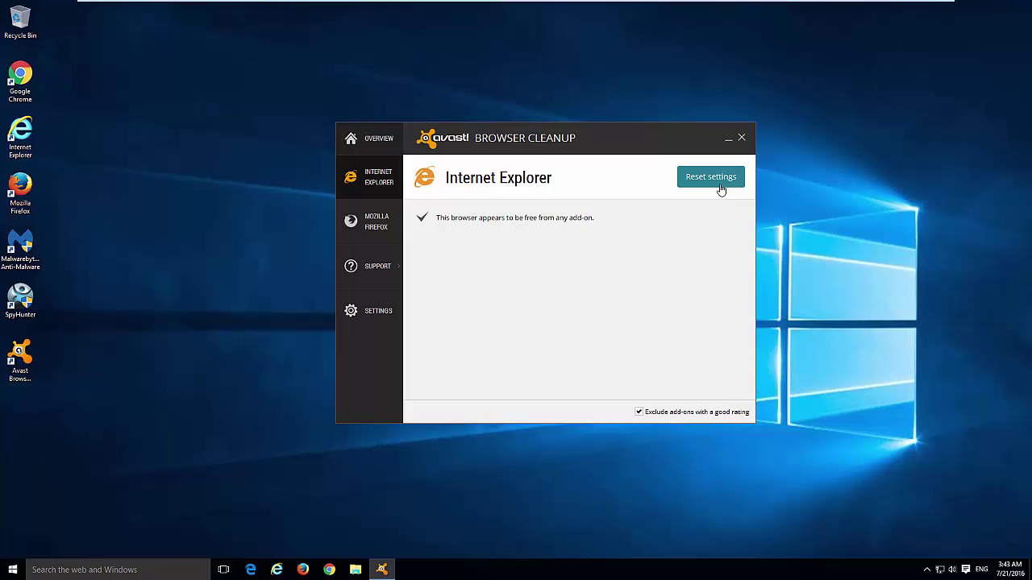
pyautogui.click(741, 139)
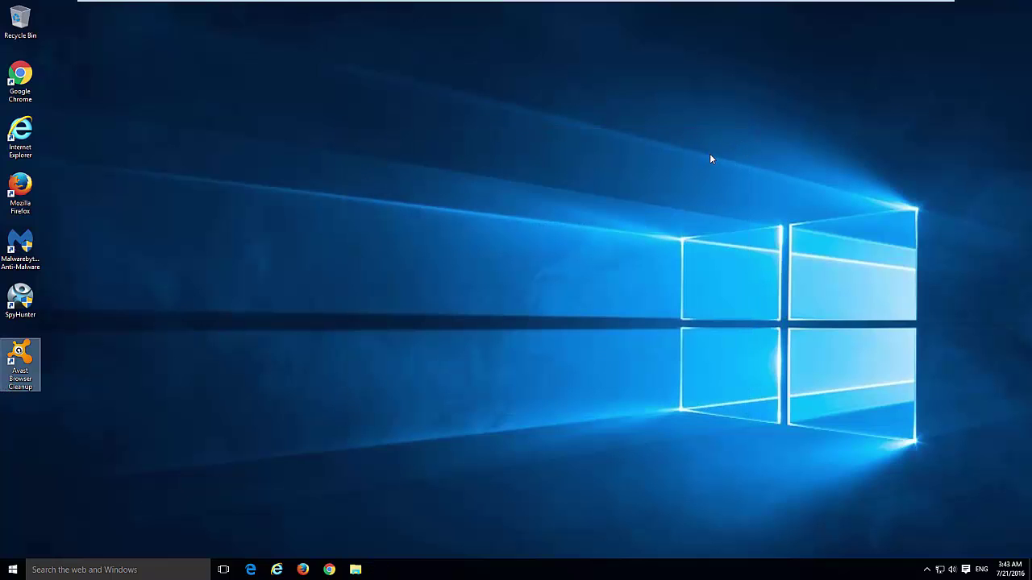